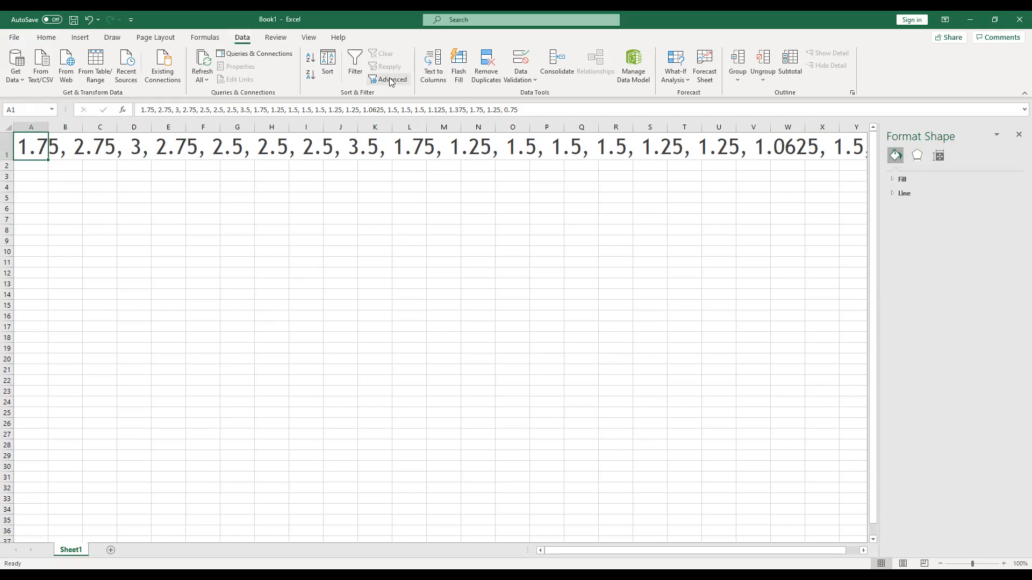
Split the list of values in A1 across row 1 as delimited text, using the comma as delimiter
left_click(436, 63)
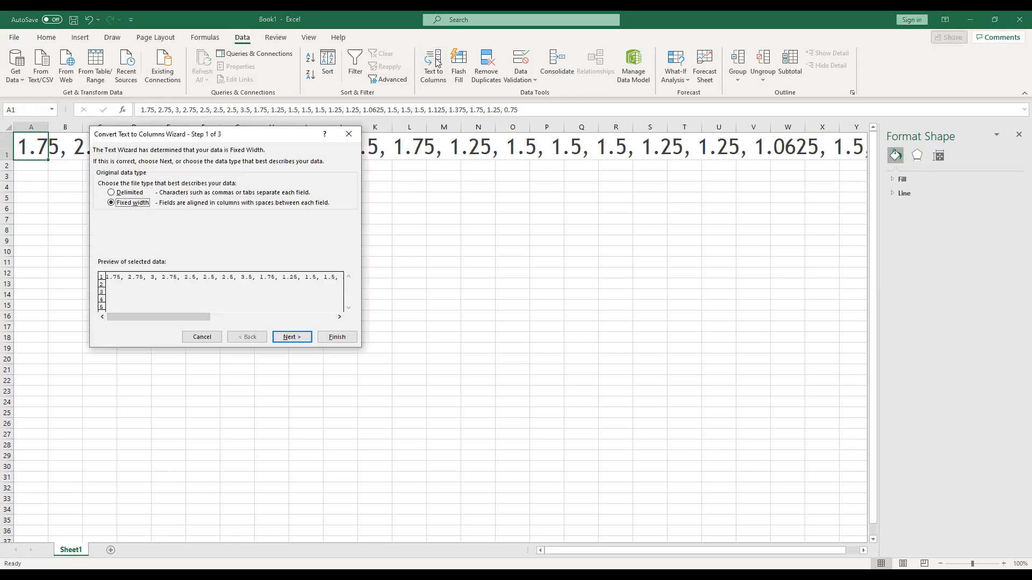
left_click(131, 195)
left_click(289, 339)
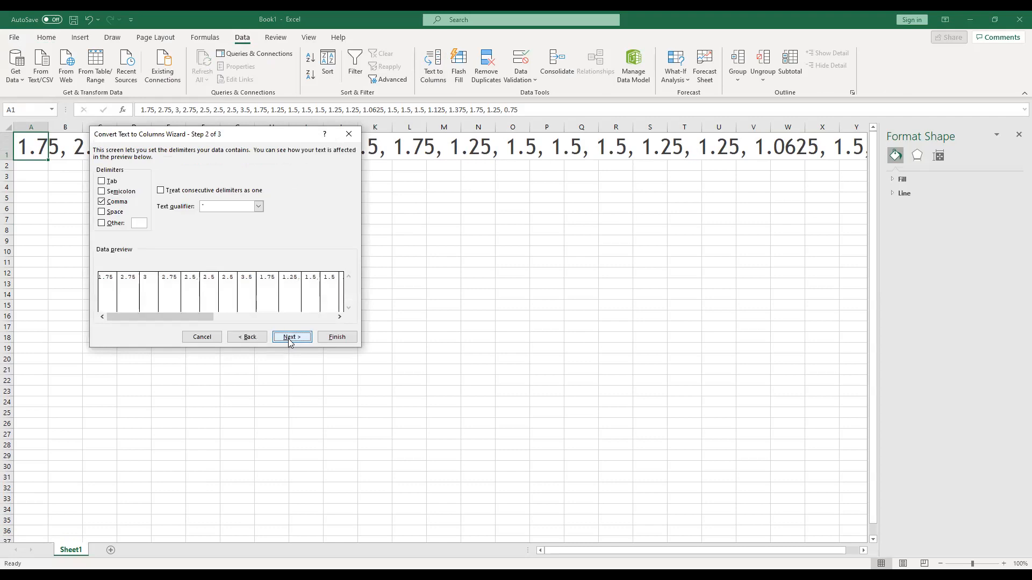
left_click(101, 202)
left_click(102, 202)
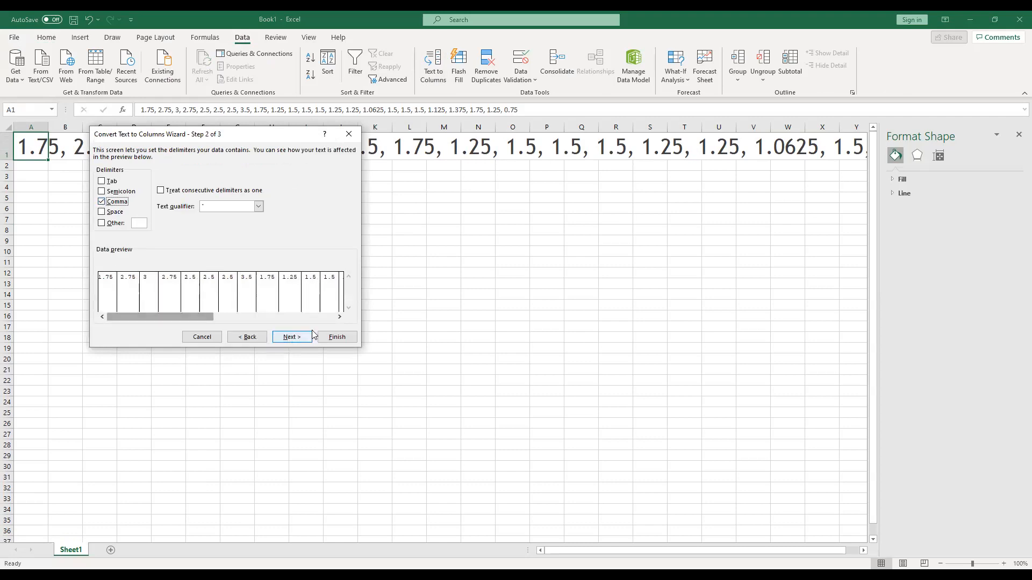
left_click(338, 341)
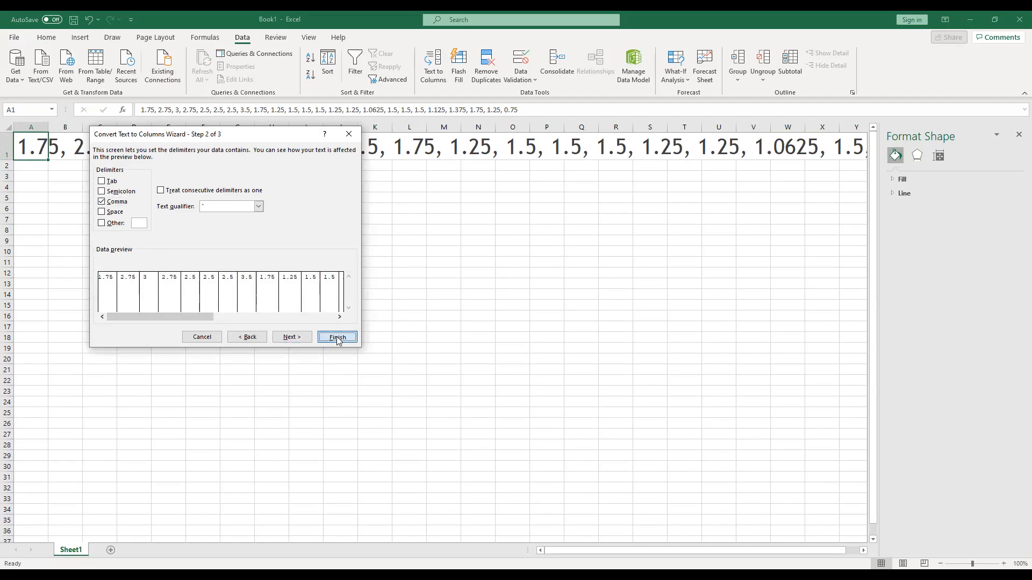
left_click(103, 174)
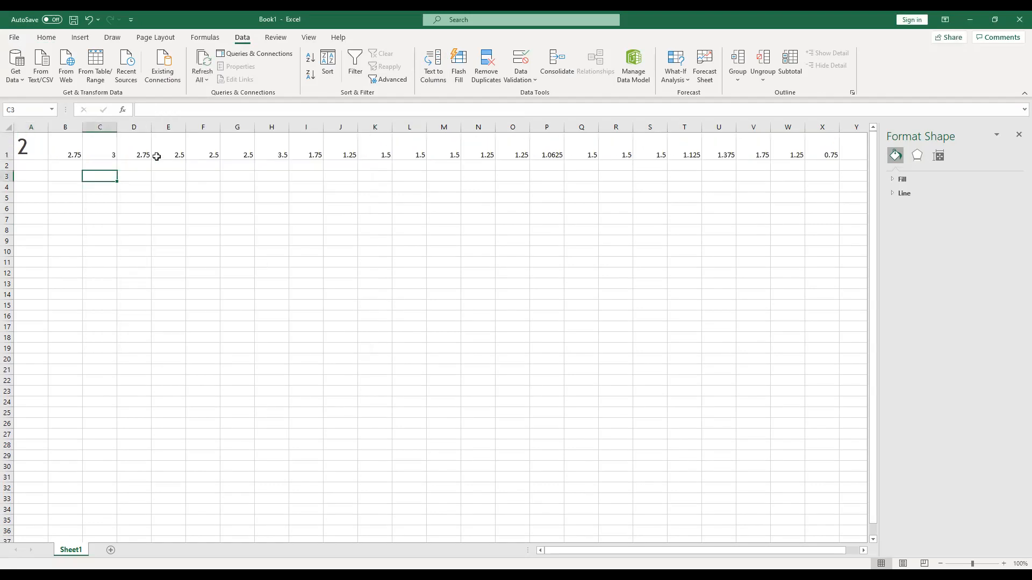
Copy the formatting of B1 onto A1 with Format Painter so the first value matches the row
left_click(196, 156)
left_click_drag(238, 154, 268, 153)
left_click(72, 151)
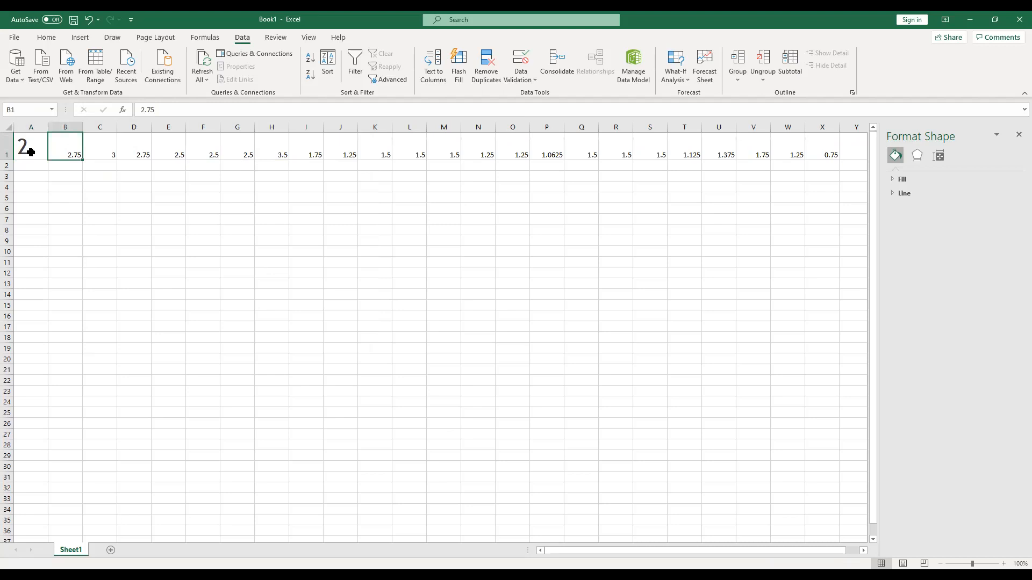
left_click(46, 38)
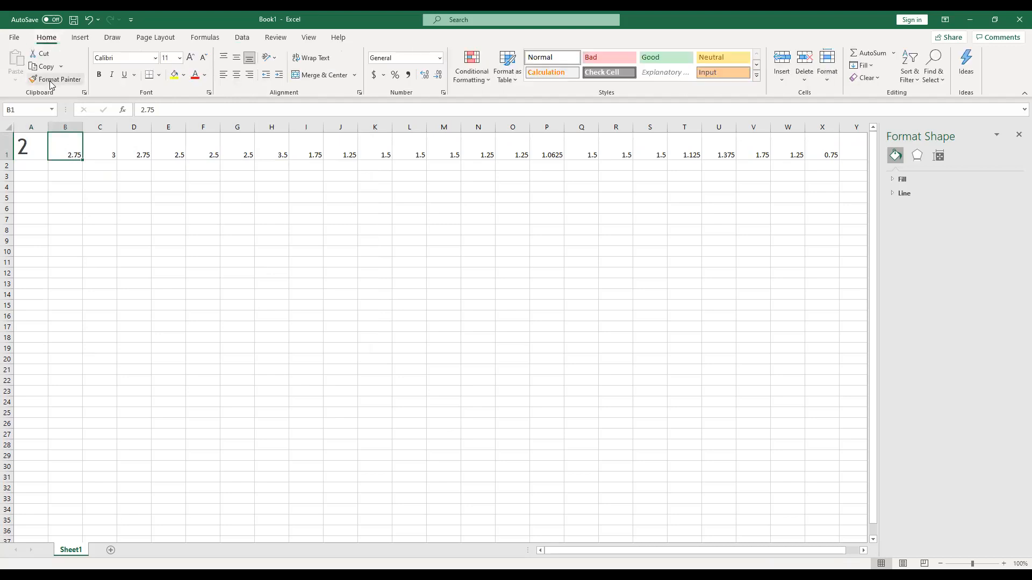
left_click(56, 80)
left_click(22, 146)
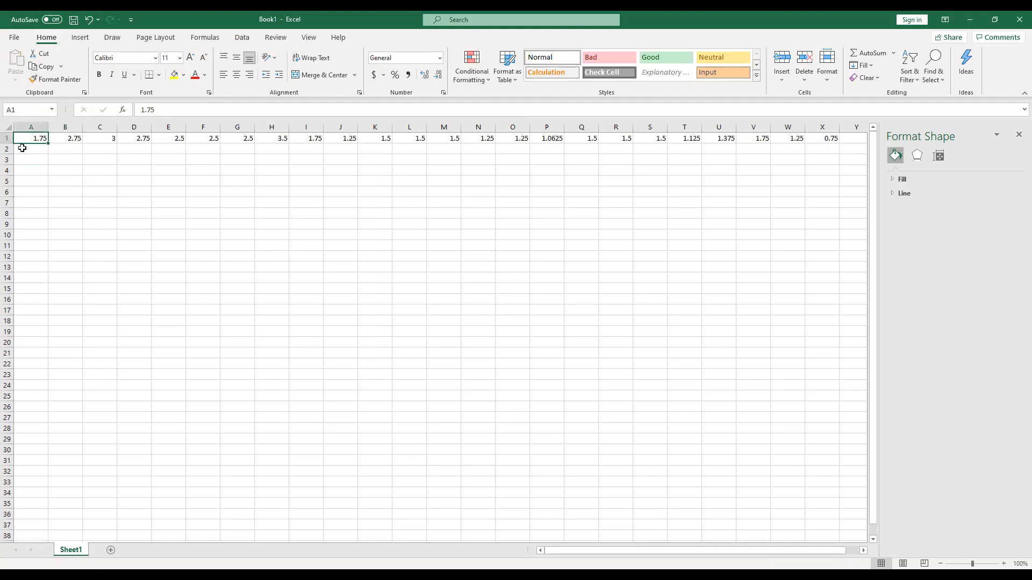
left_click(46, 162)
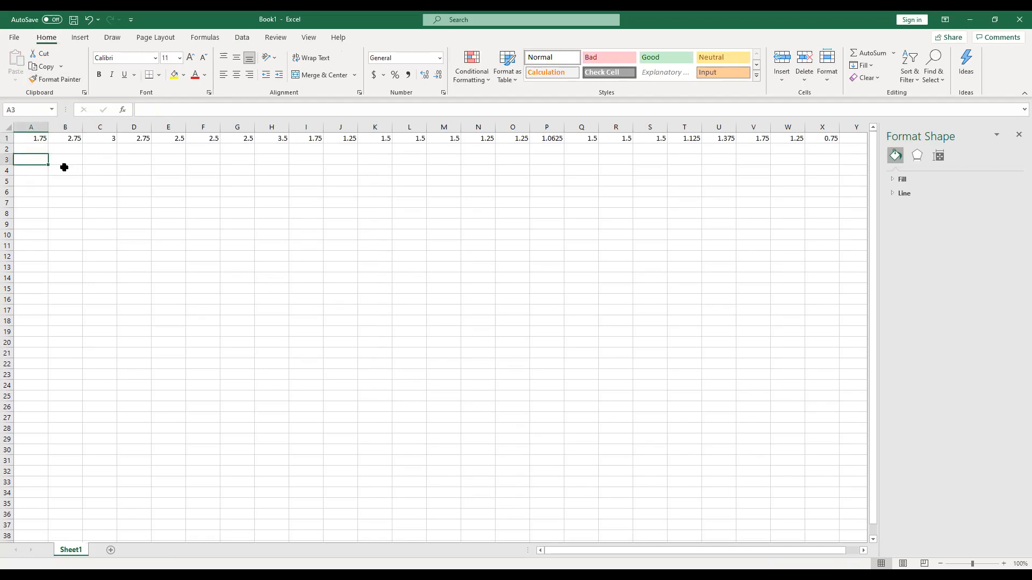
Copy A1:X1, paste it transposed down from B3, and sort the pasted column from smallest to largest
left_click_drag(39, 136, 819, 133)
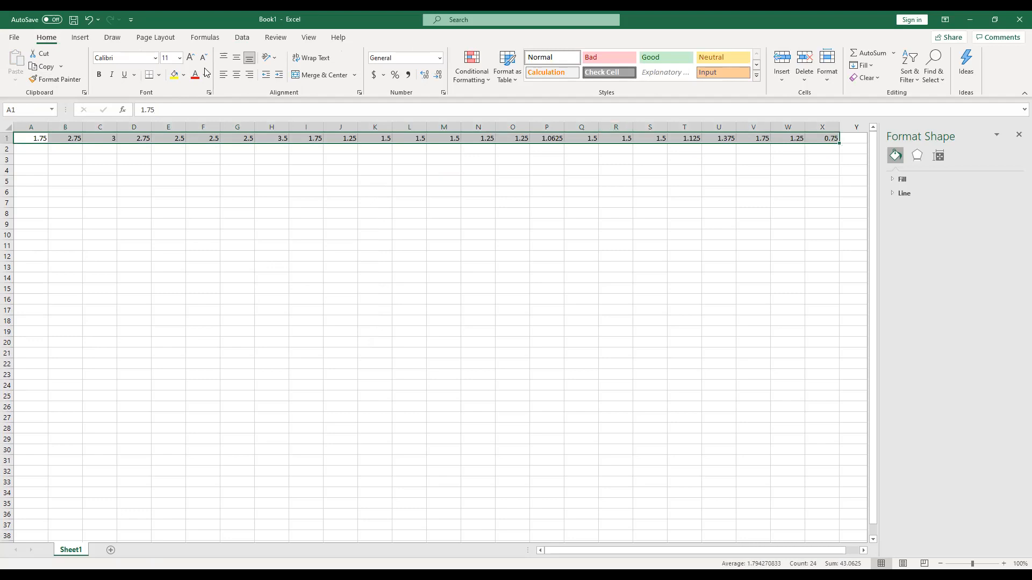
key("ctrl+c")
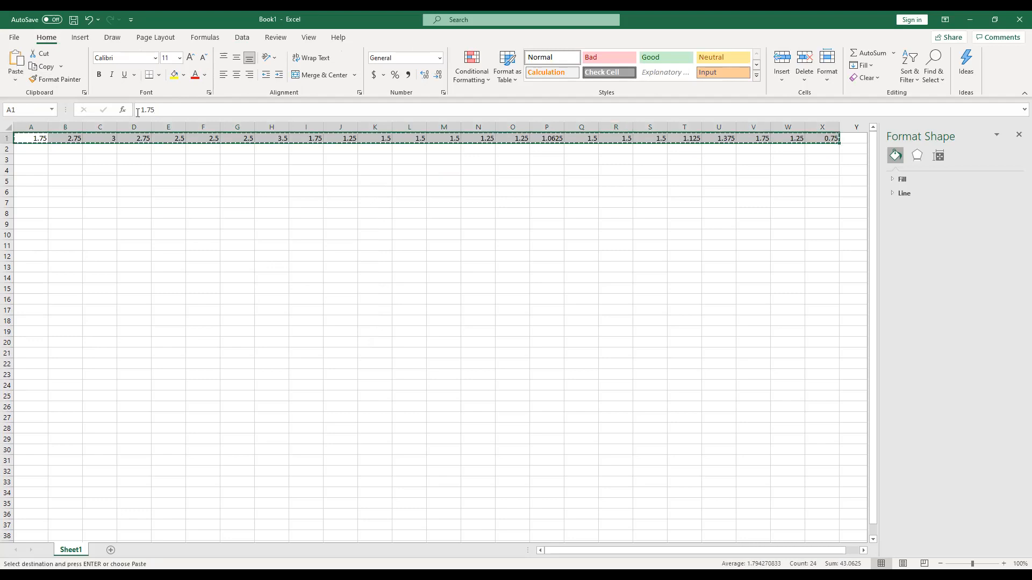
left_click(60, 161)
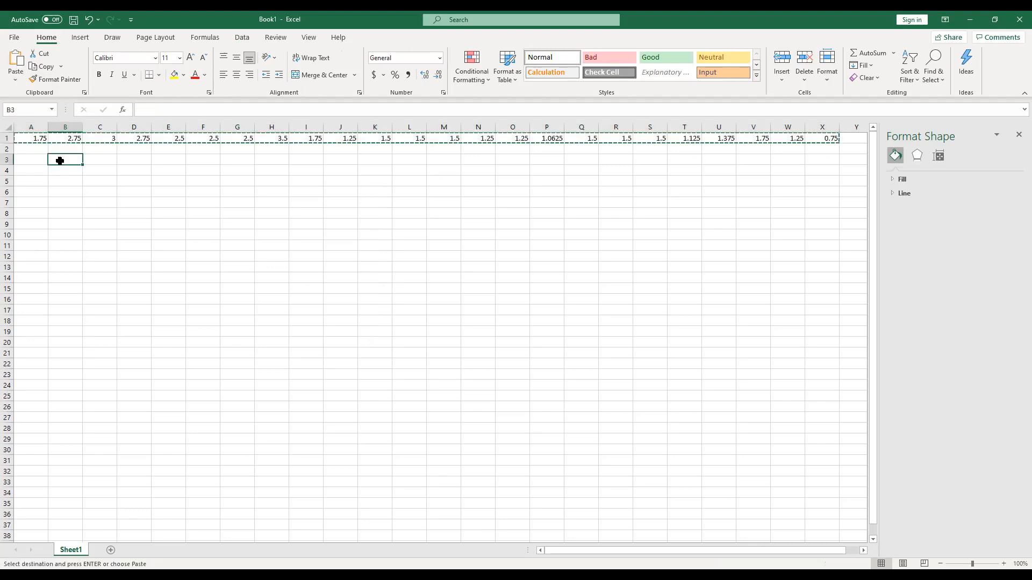
left_click(16, 81)
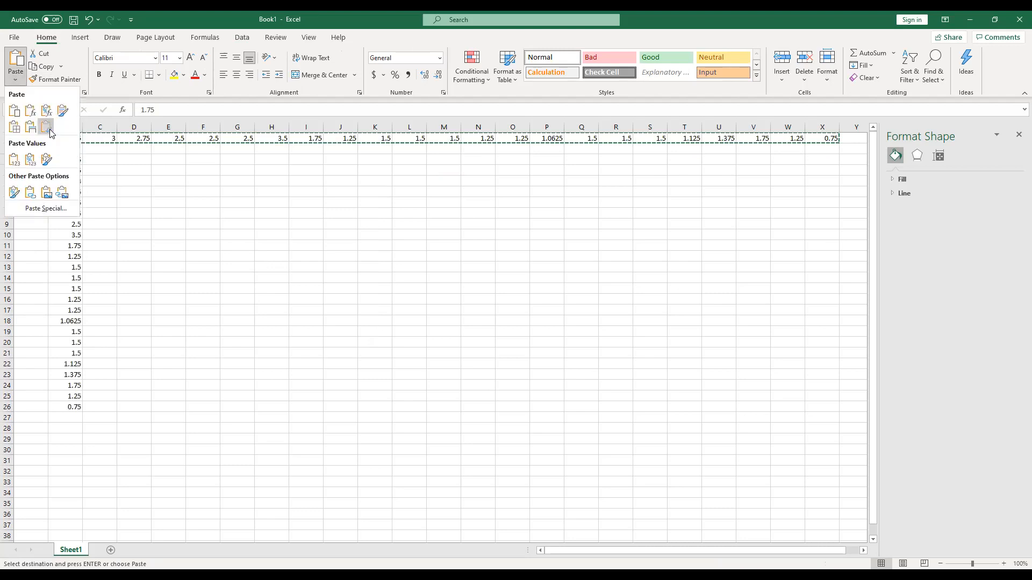
left_click(46, 127)
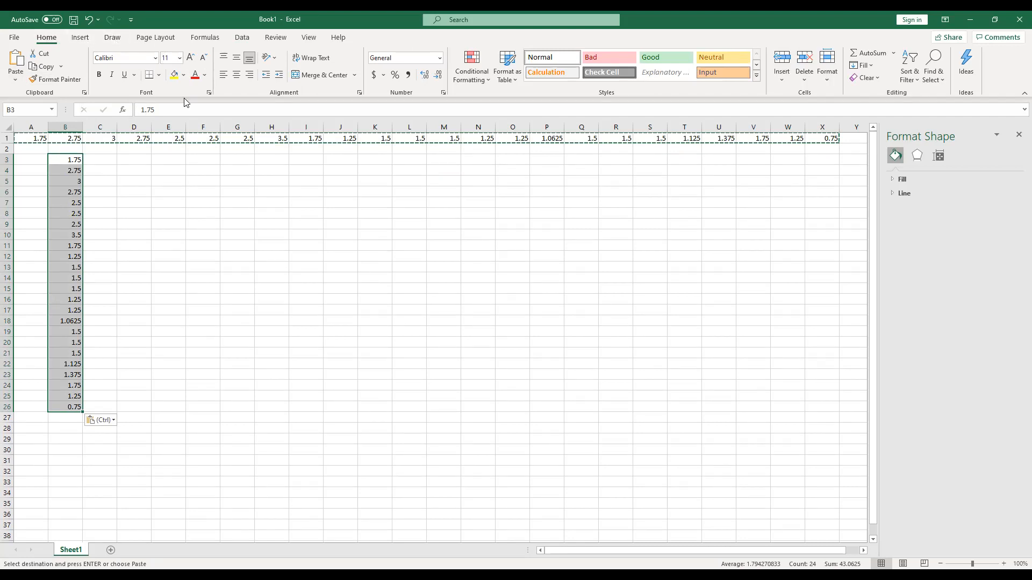
left_click(243, 38)
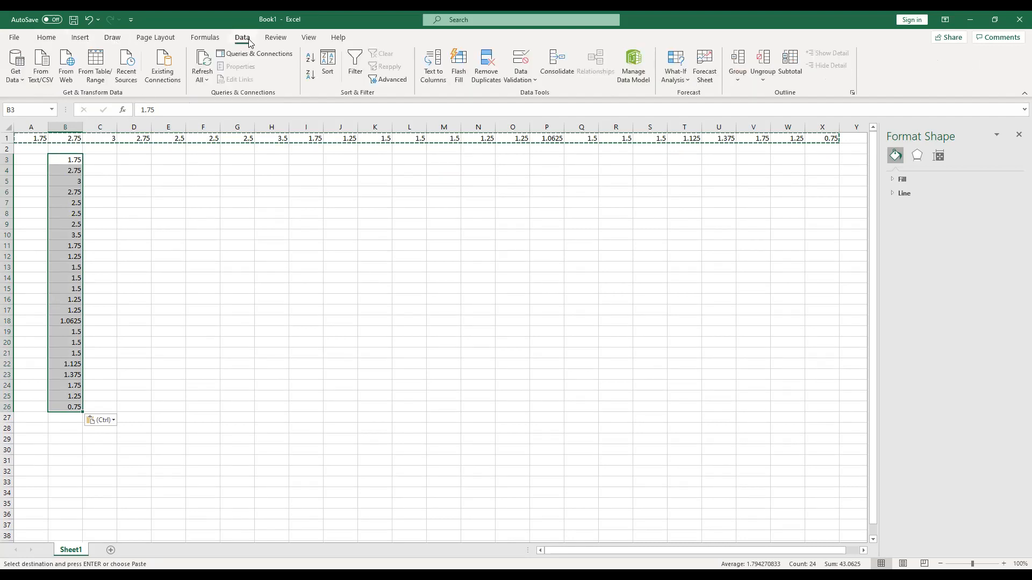
left_click(310, 58)
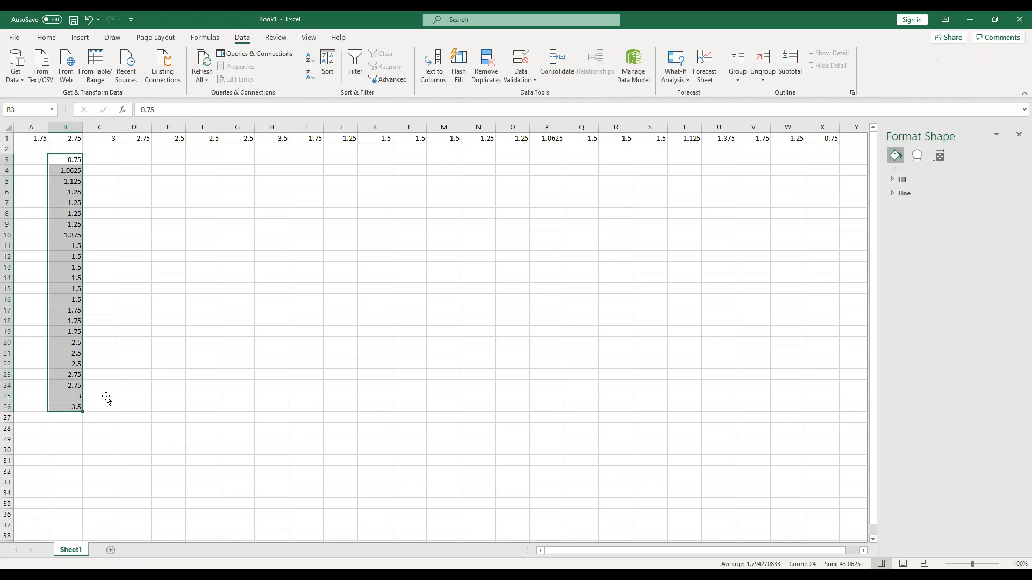
Insert a histogram chart of the values in B3:B26
left_click(78, 161)
left_click_drag(66, 311, 69, 406)
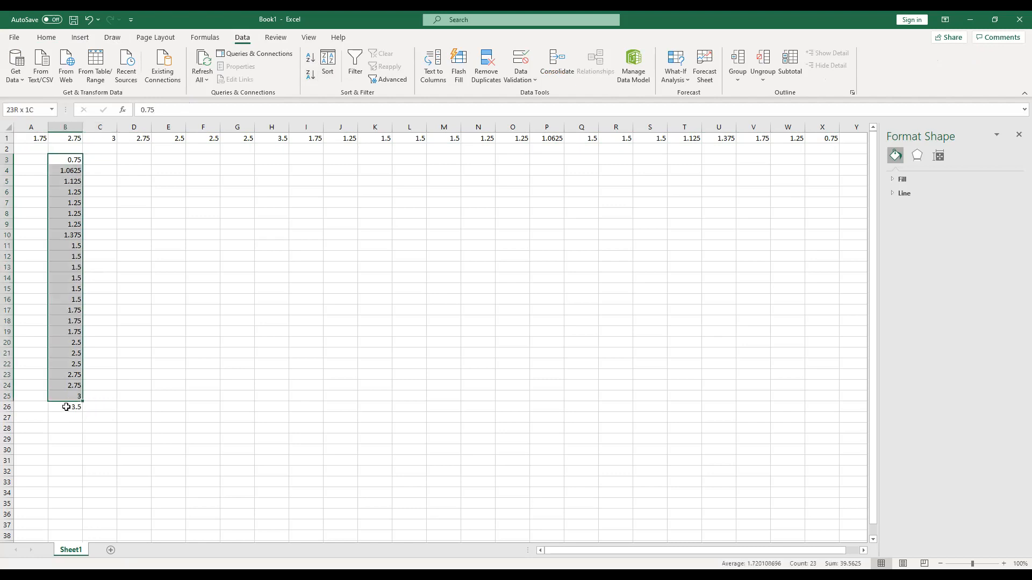
left_click(82, 38)
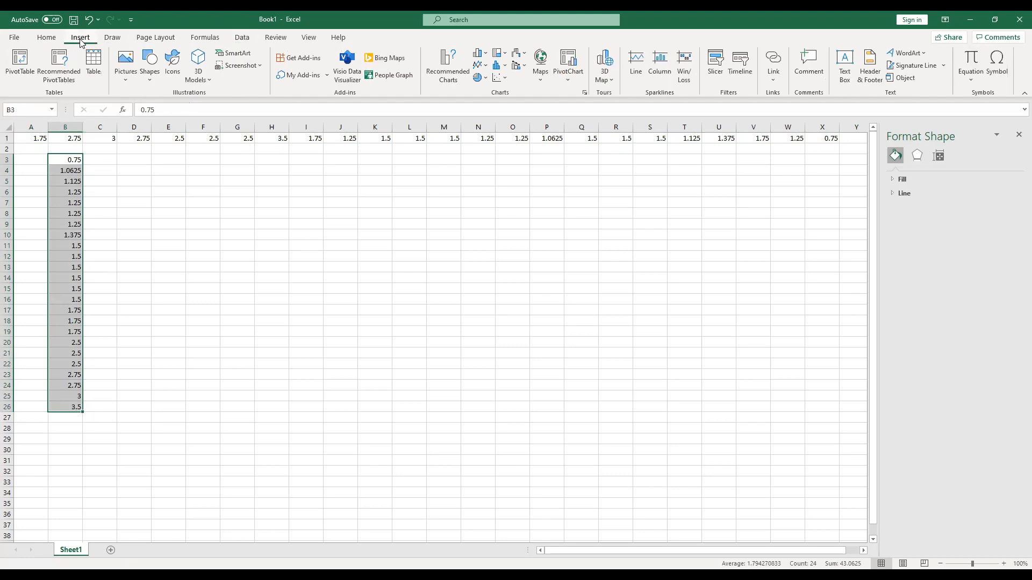
left_click(496, 67)
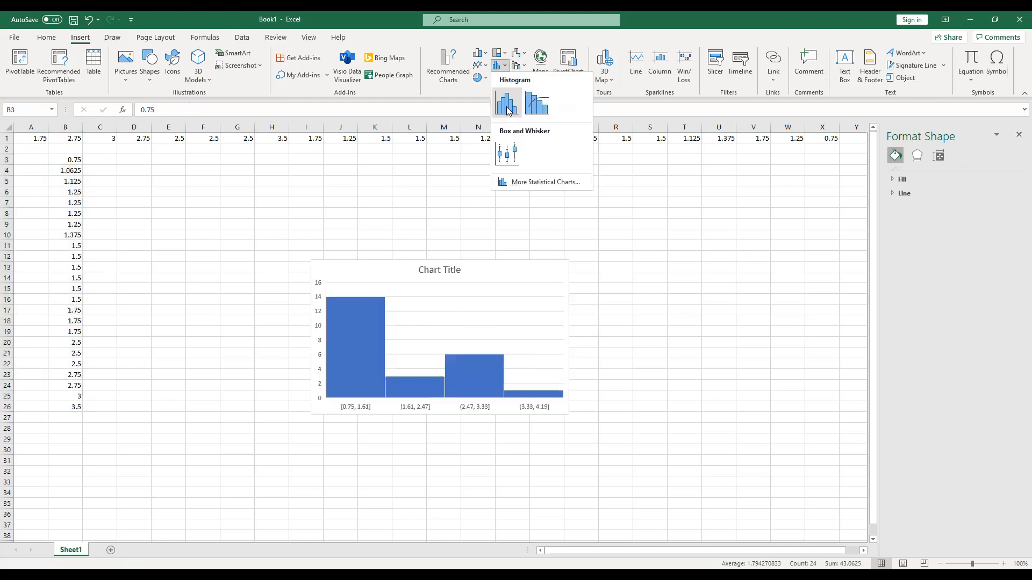
left_click(501, 100)
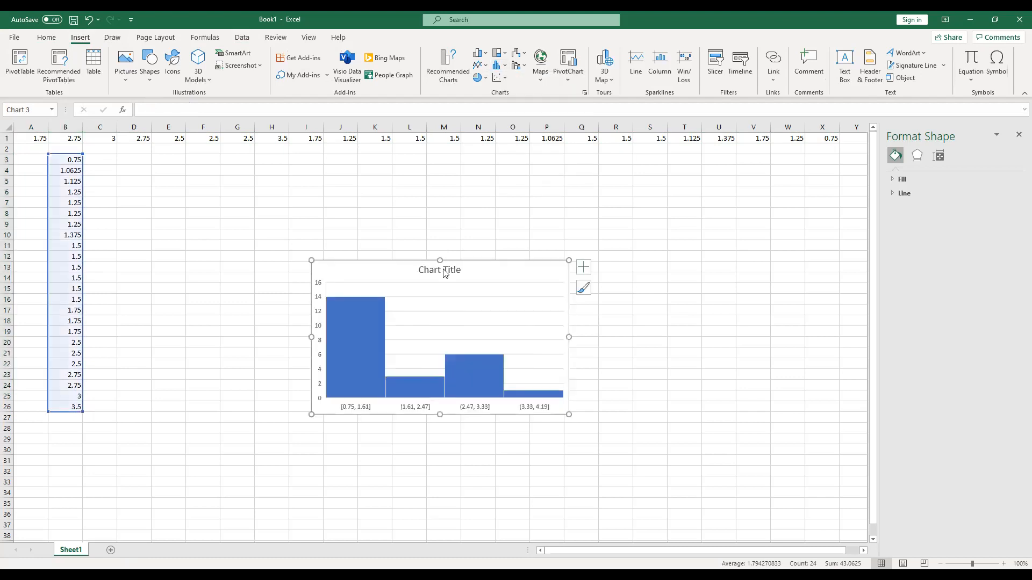
Change the histogram's chart title to "Butterfly wingspans"
left_click(444, 272)
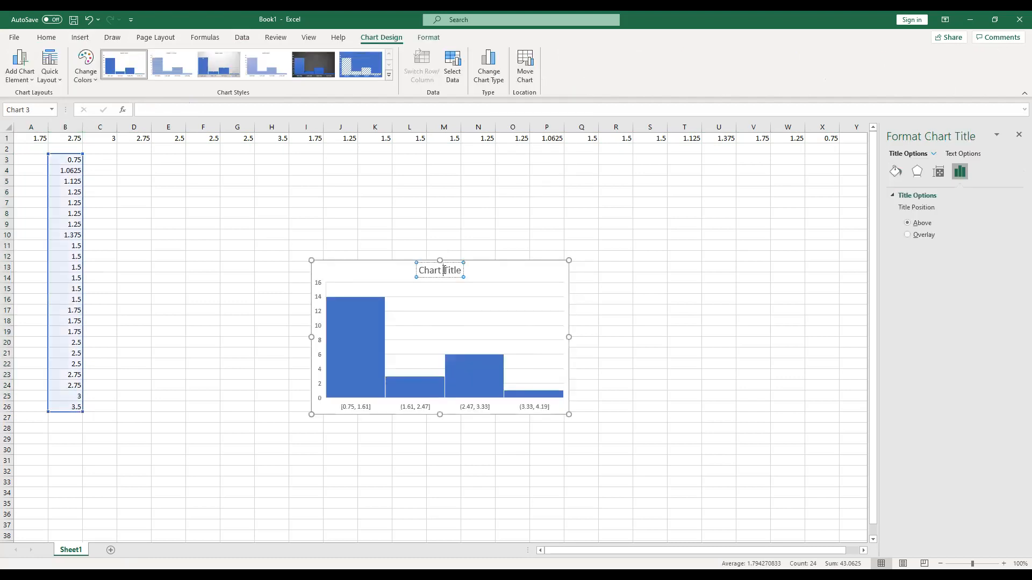
triple_click(444, 270)
type("Butterfuly")
key("BackSpace")
key("BackSpace")
key("BackSpace")
type("ly wingspans")
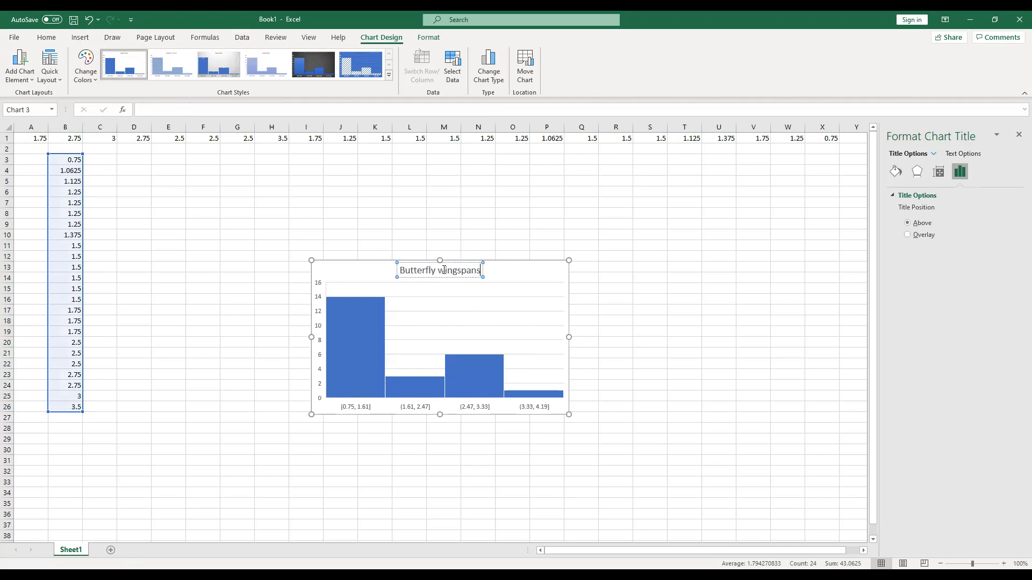
left_click(250, 331)
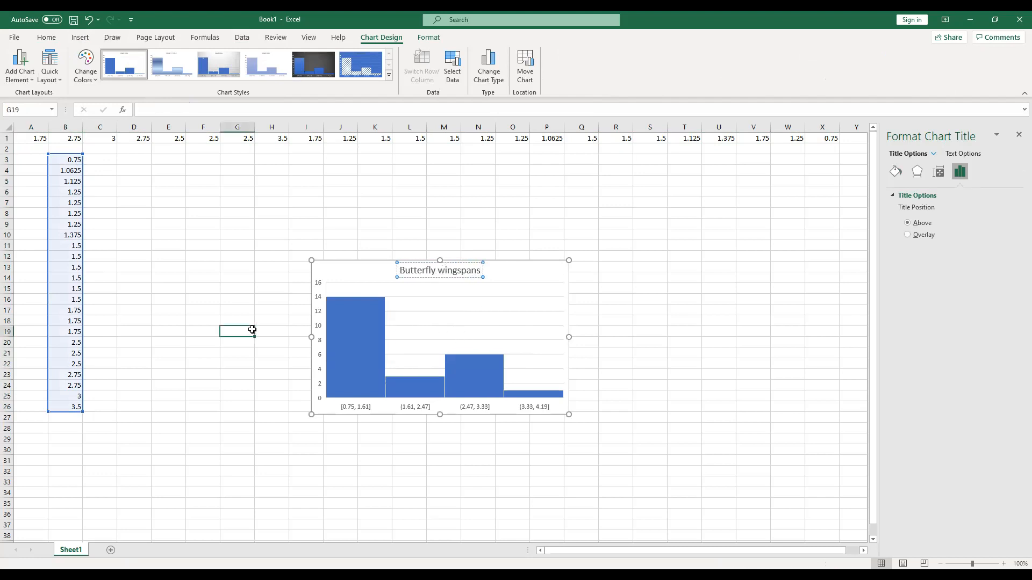
Try 6 and 7 as the number of bins on the histogram's horizontal axis
left_click(360, 406)
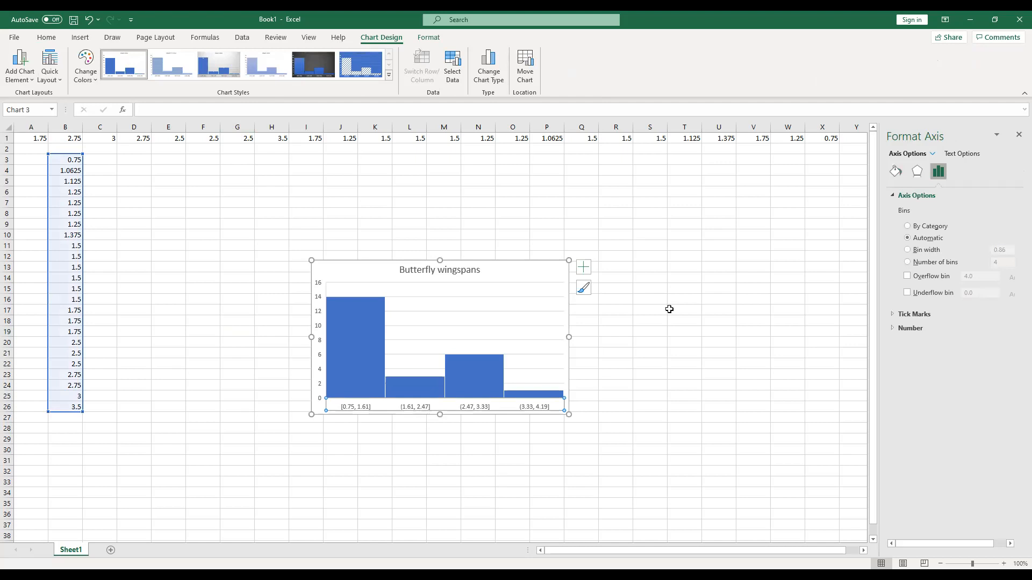
left_click(908, 261)
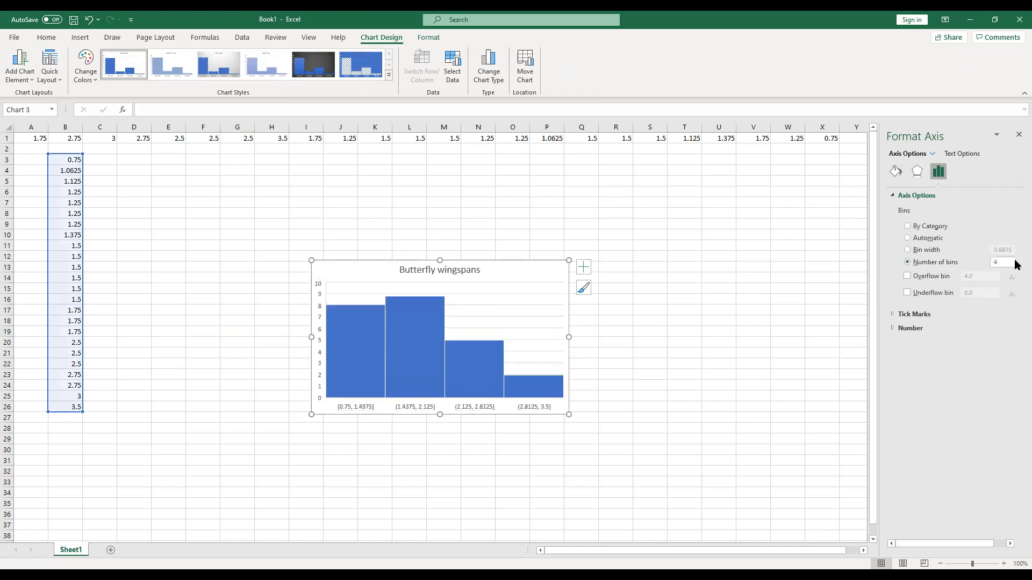
double_click(993, 263)
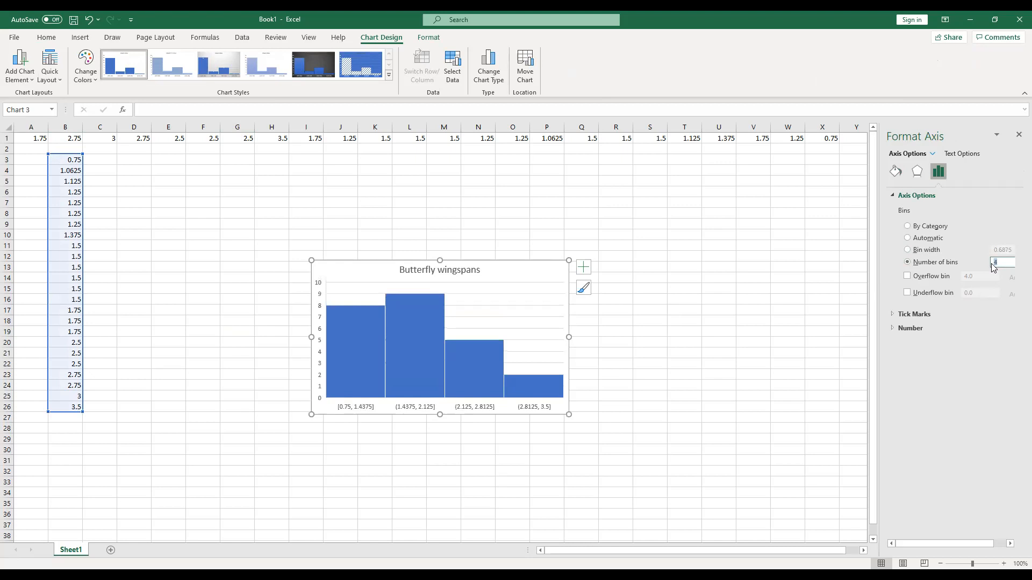
type("6")
key("Return")
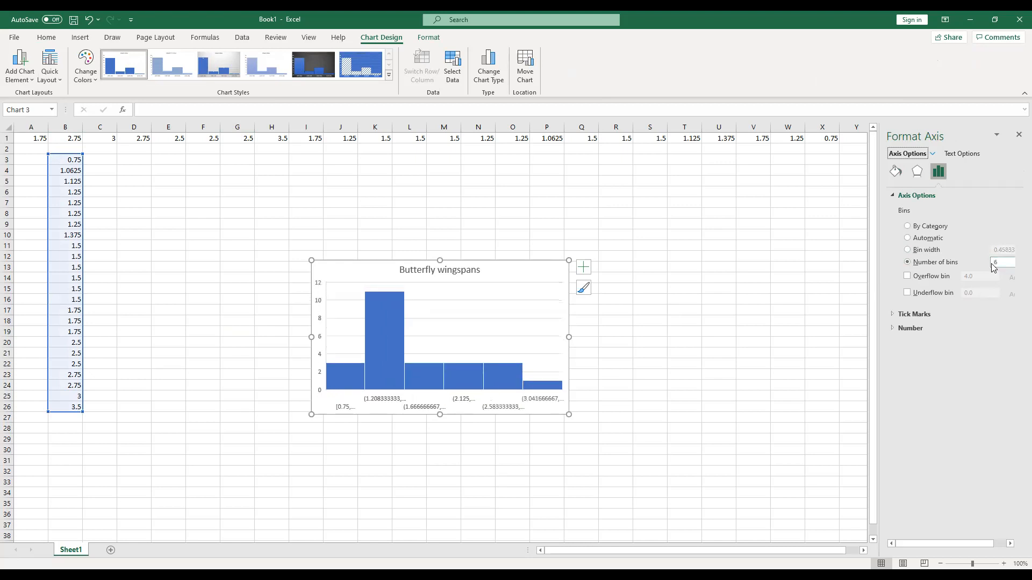
left_click(998, 262)
type("7")
key("Return")
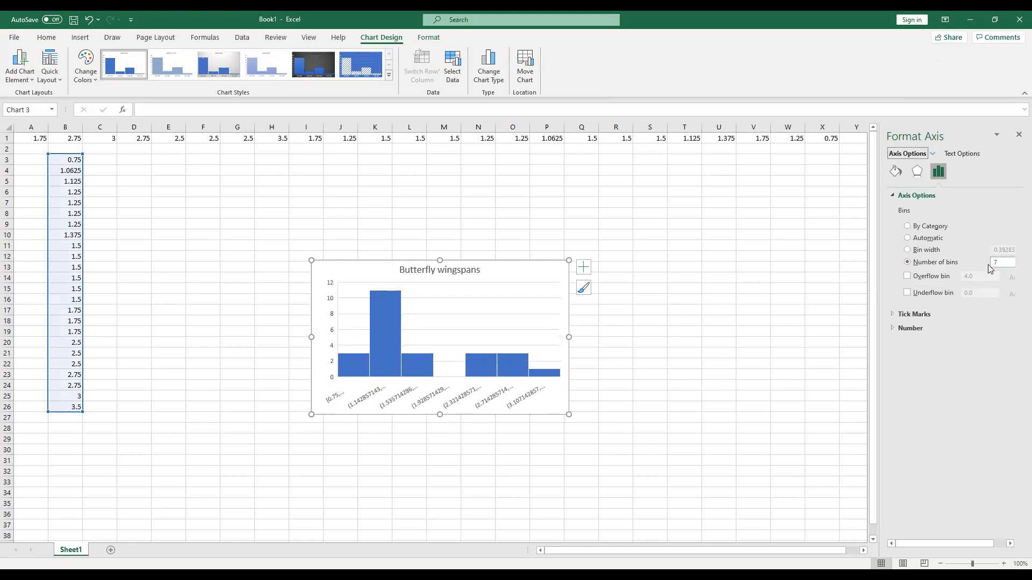
Set the histogram's horizontal axis to a bin width of 0.5
left_click(907, 251)
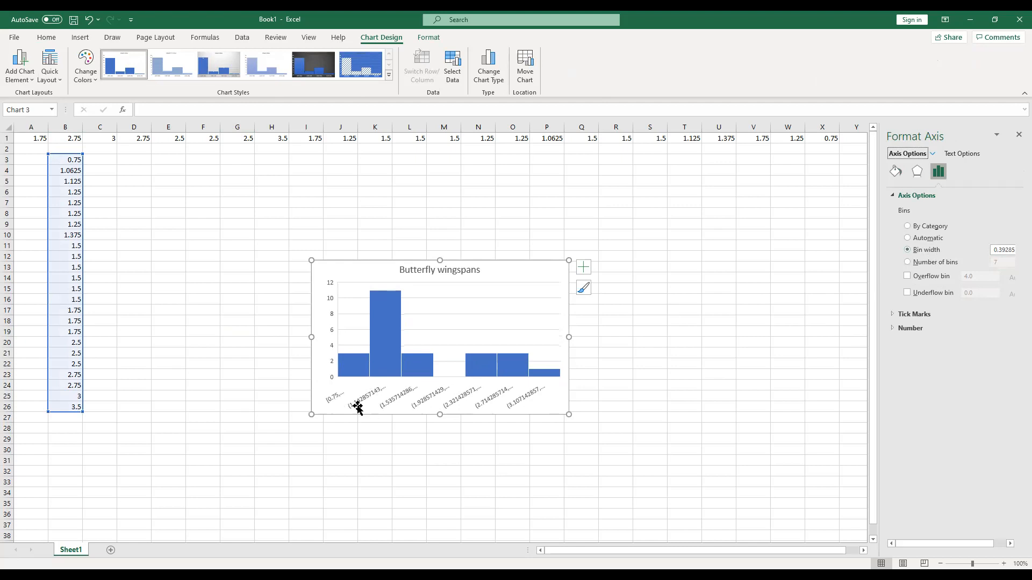
double_click(1008, 249)
type(".5")
key("Return")
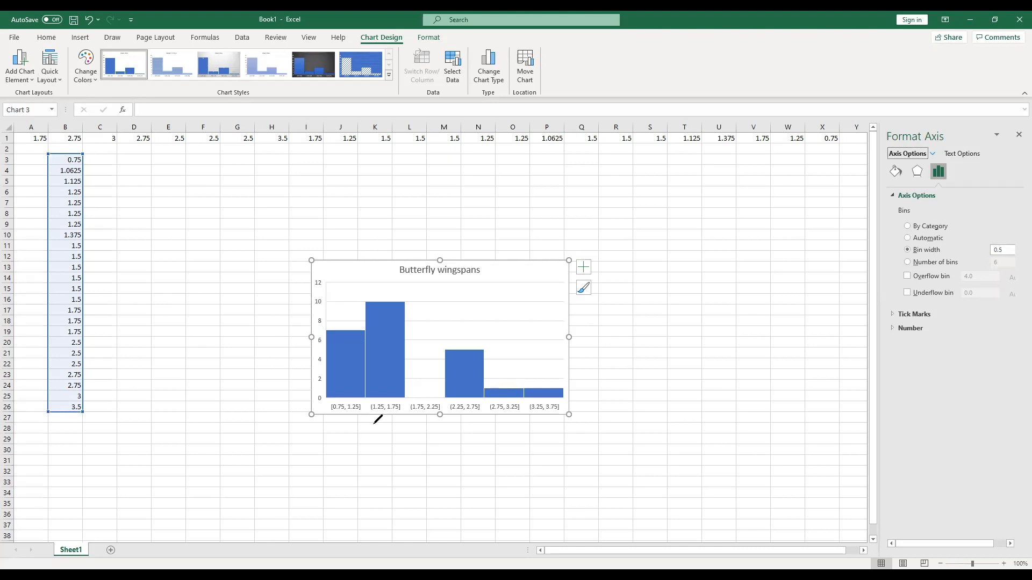
Mark with the pen the row of bin labels, the values B3:B9 and the brackets at the 1.25 boundary
left_click_drag(329, 419, 561, 421)
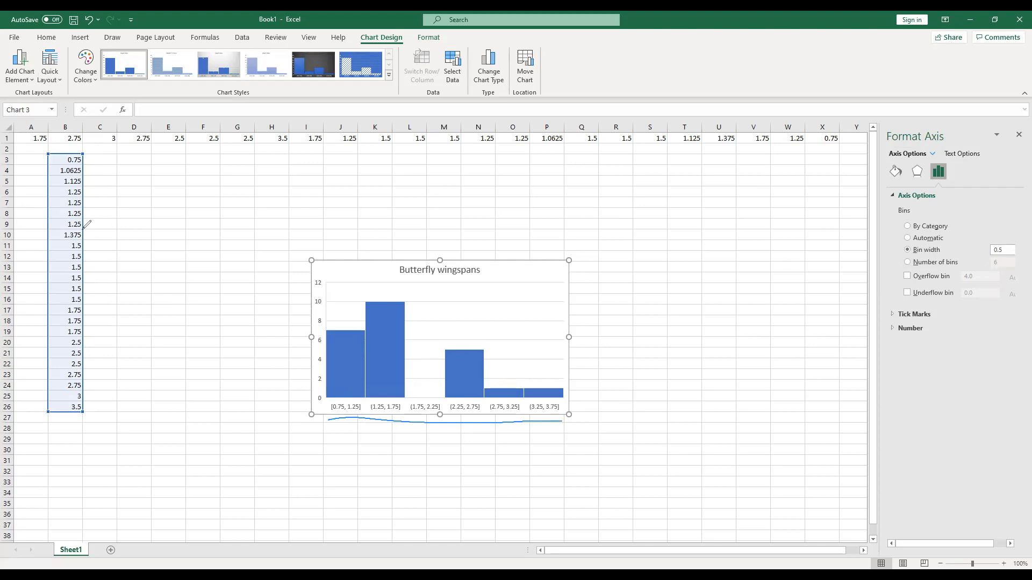
mouse_move(98, 229)
left_mouse_down()
mouse_move(97, 174)
mouse_move(80, 152)
left_mouse_up()
left_click_drag(373, 403, 373, 415)
left_click_drag(358, 402, 361, 412)
Bracket and tick off the values B10:B19 with the pen and mark the second bar's height at 10
left_click_drag(94, 236, 82, 337)
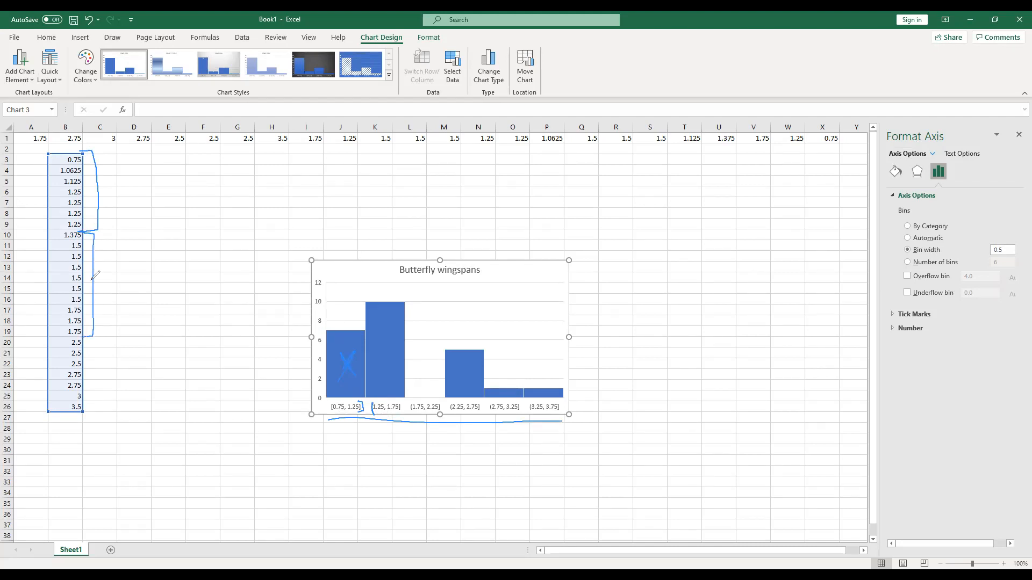
left_click(89, 237)
left_click_drag(93, 245, 91, 245)
left_click(89, 256)
left_click(89, 267)
left_click(89, 278)
left_click(89, 289)
left_click(89, 297)
left_click_drag(367, 301, 337, 305)
Circle the (1.75, 2.25] bin label and handwrite a legend below the chart: "[ ] included" and "( ) not included"
mouse_move(411, 416)
left_mouse_down()
mouse_move(408, 400)
mouse_move(411, 421)
left_mouse_up()
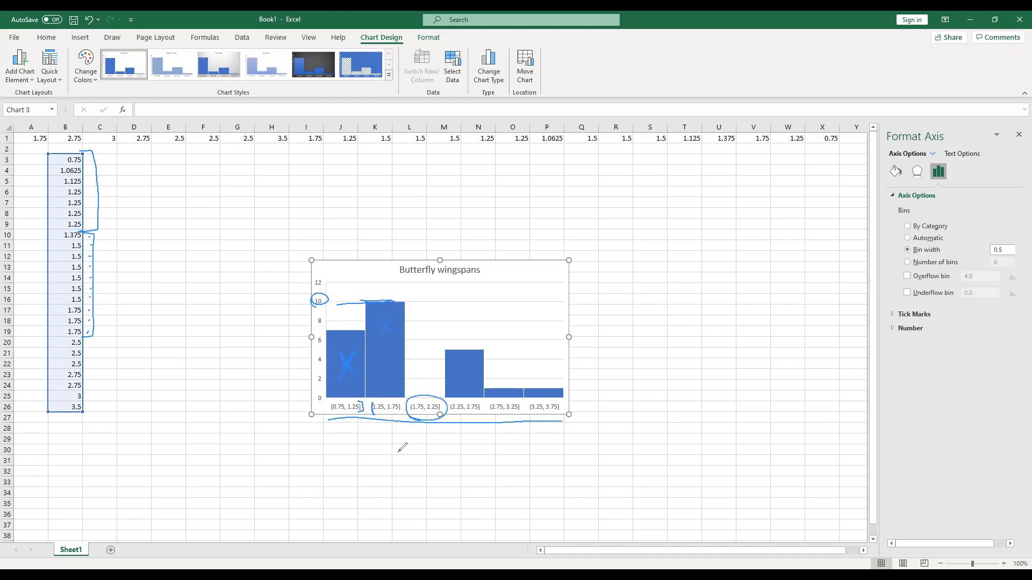
mouse_move(406, 438)
left_mouse_down()
mouse_move(399, 470)
mouse_move(481, 464)
mouse_move(497, 450)
mouse_move(528, 450)
mouse_move(532, 438)
left_mouse_up()
mouse_move(392, 483)
left_mouse_down()
mouse_move(389, 508)
mouse_move(462, 498)
left_mouse_up()
mouse_move(469, 495)
left_mouse_down()
mouse_move(478, 480)
mouse_move(476, 498)
left_mouse_up()
left_click_drag(471, 486, 496, 496)
left_click_drag(500, 497, 563, 490)
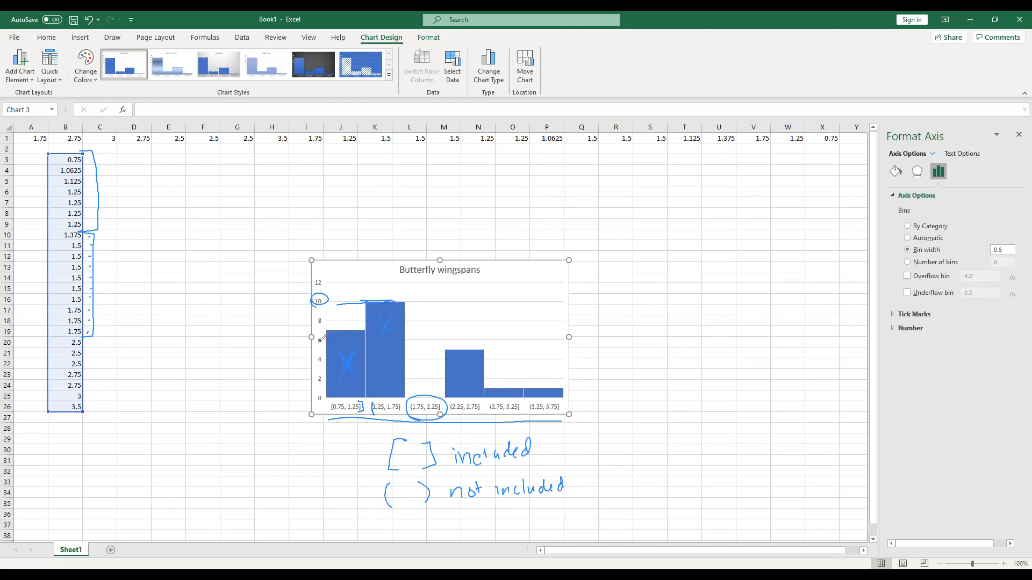
Mark with the pen the values B20:B24, the matching (2.25, 2.75] bar and the value in B25
left_click_drag(86, 337, 84, 390)
left_click_drag(454, 380, 456, 389)
left_click_drag(86, 396, 96, 397)
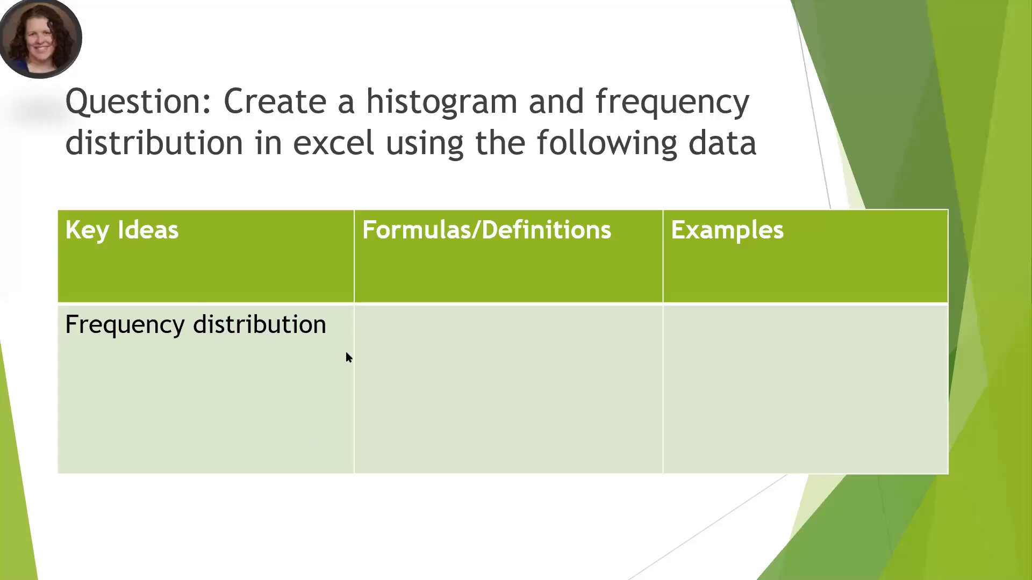
left_click(347, 353)
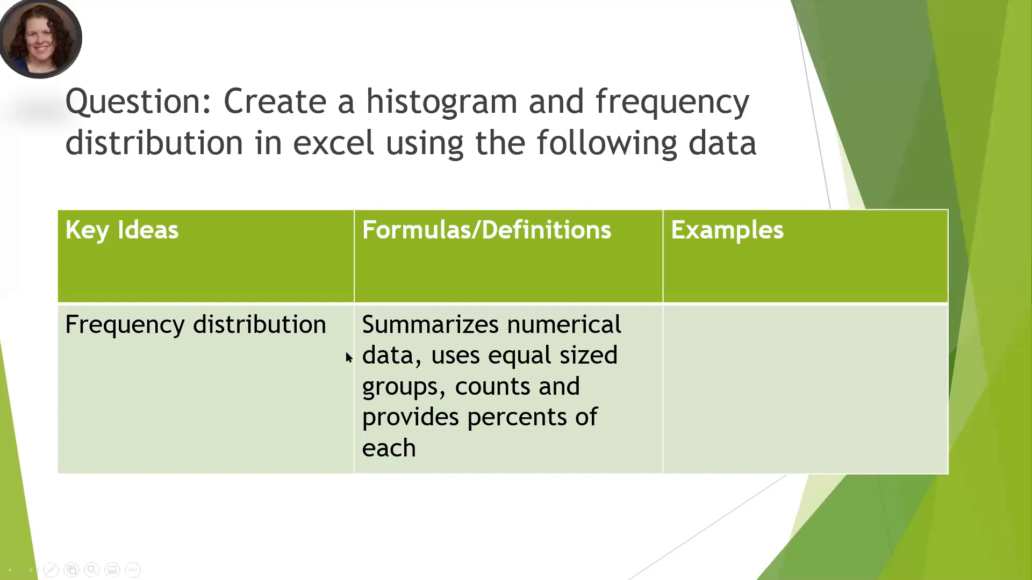
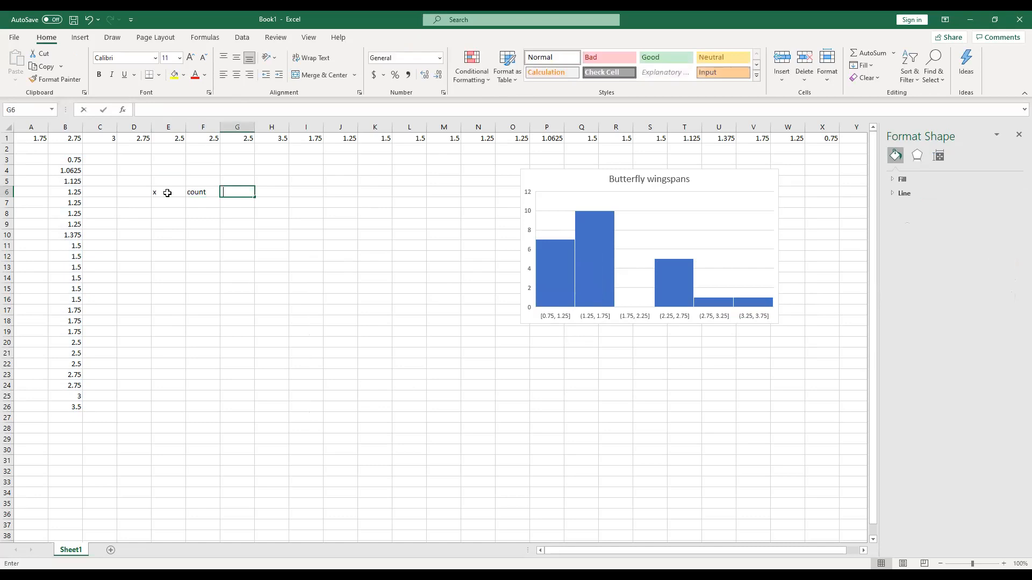
Add the column headers "decimal" in G6 and "percent" in H6
type("decimal")
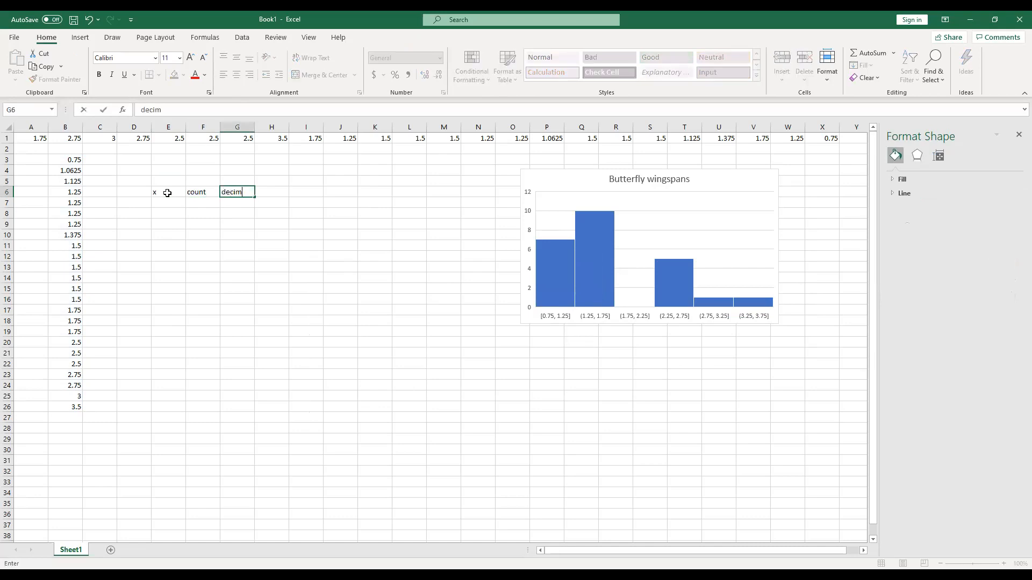
key("Tab")
type("percent")
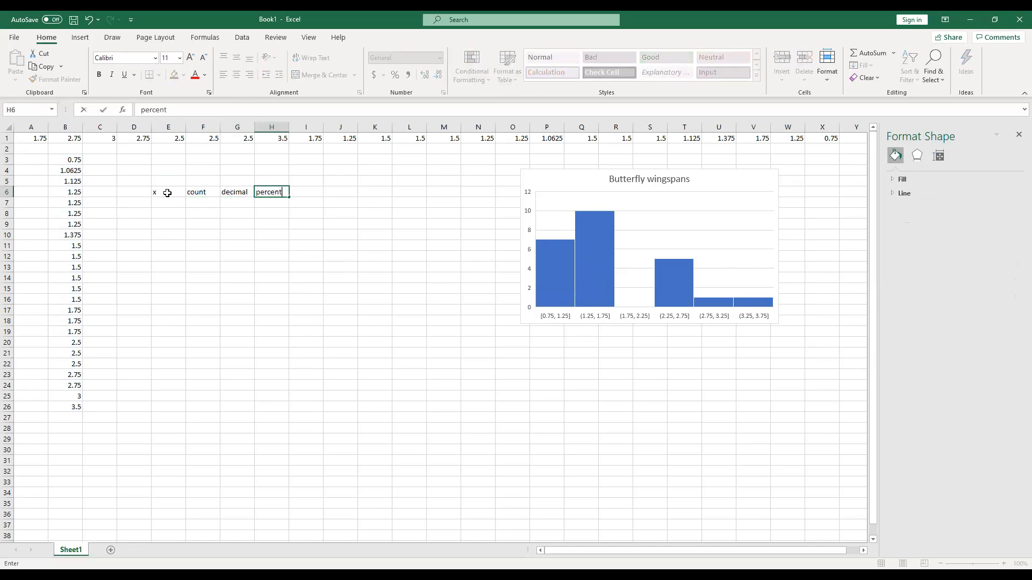
key("Return")
List the histogram's bin intervals under the x header, from [.75,1.25] in E7 to (3.25,3.75] in E13
left_click_drag(365, 299, 550, 321)
left_click(550, 321)
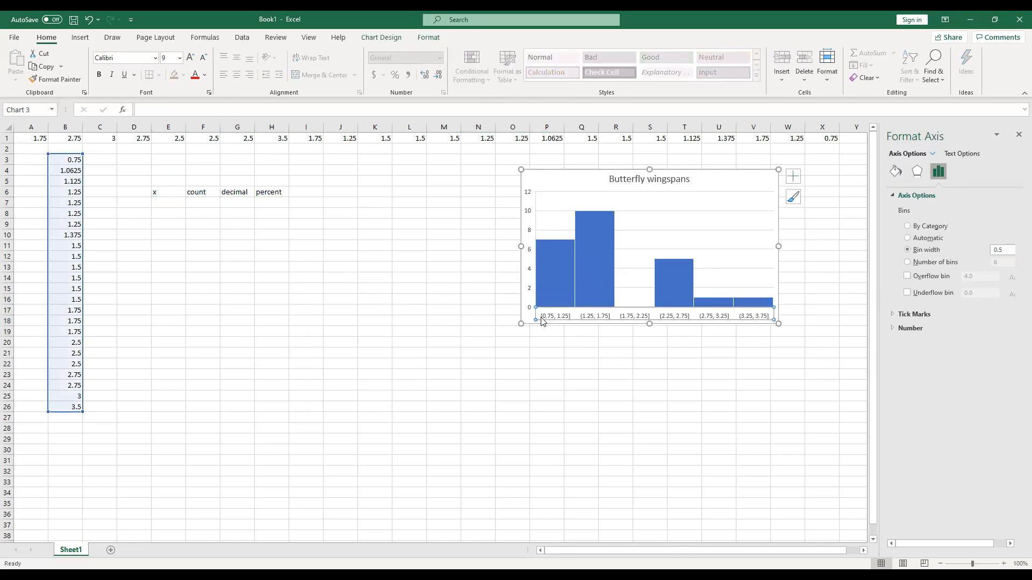
left_click(166, 202)
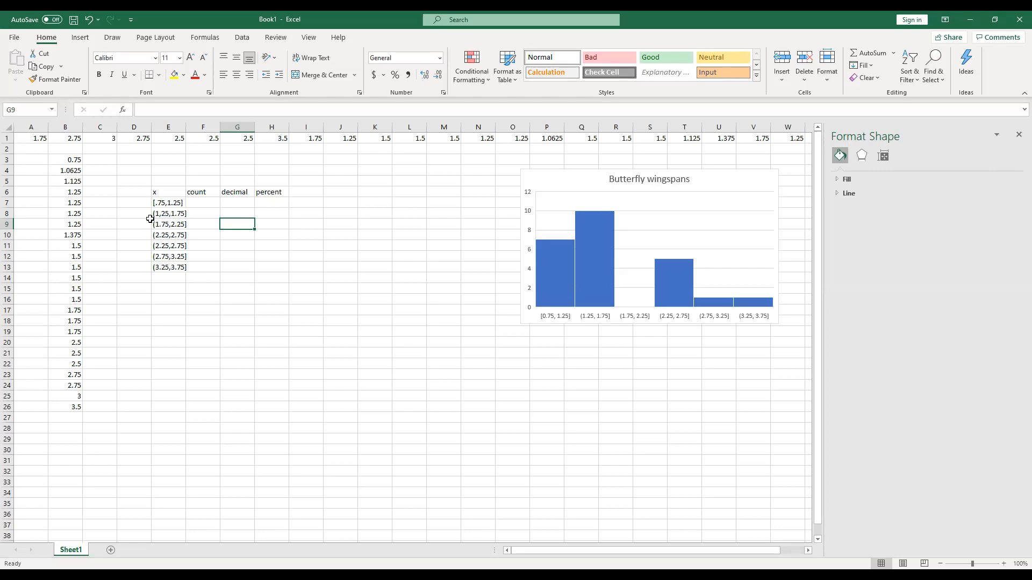
left_click_drag(168, 203, 169, 268)
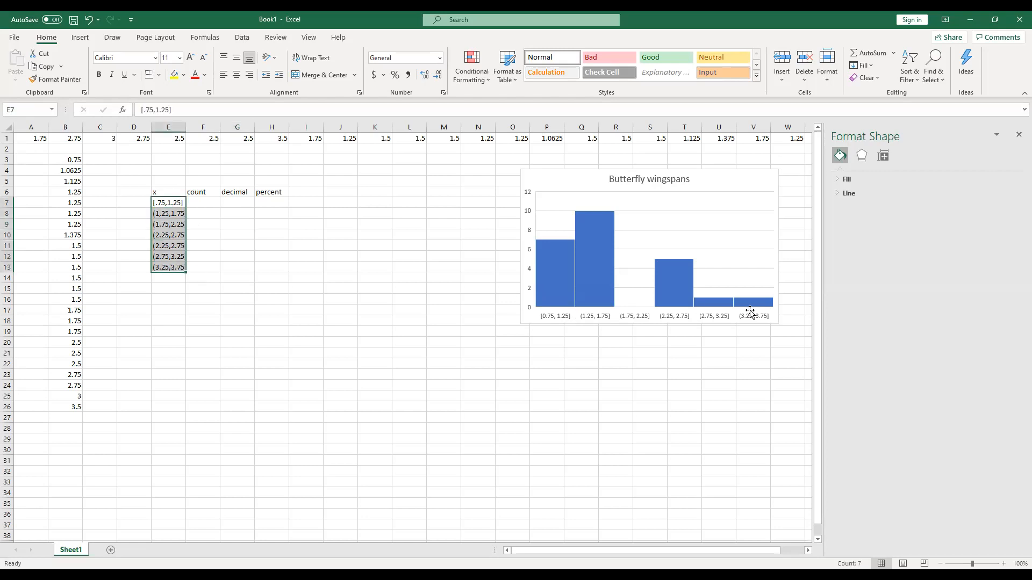
Correct the interval label in E8 to (1.25,1.75] by replacing the misplaced comma with a decimal point
left_click(160, 205)
left_click(162, 216)
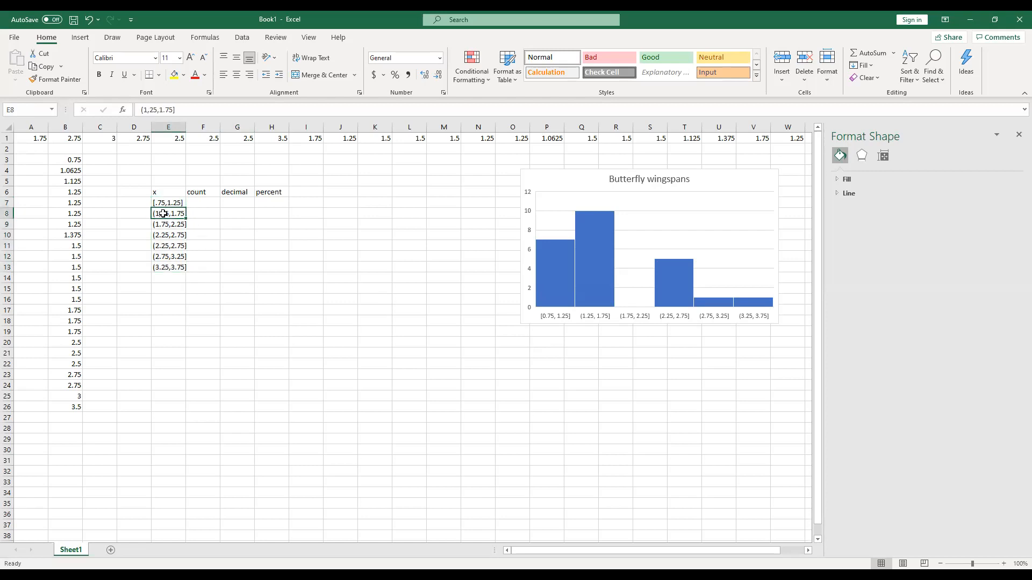
left_click(160, 204)
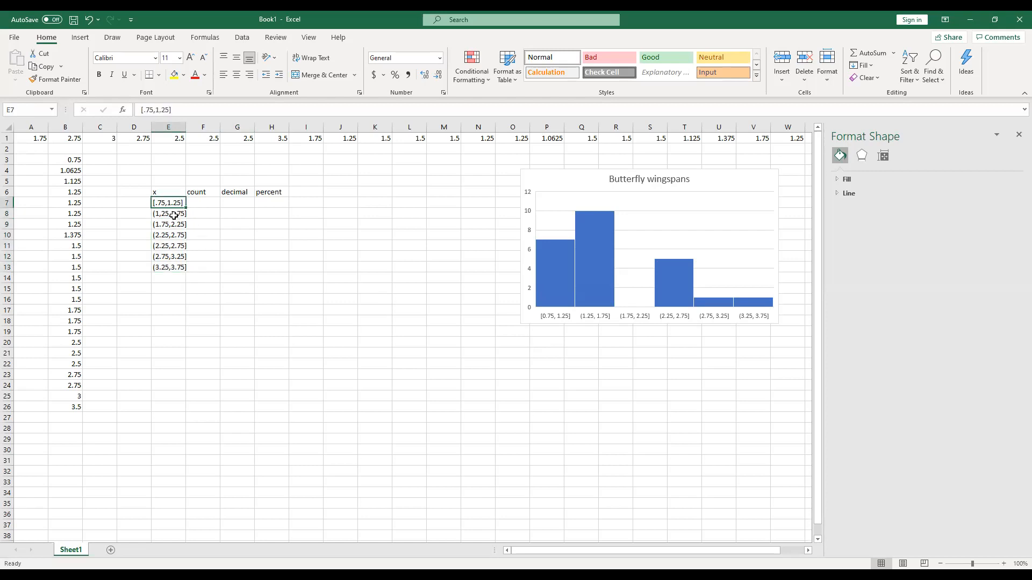
left_click(164, 215)
double_click(160, 214)
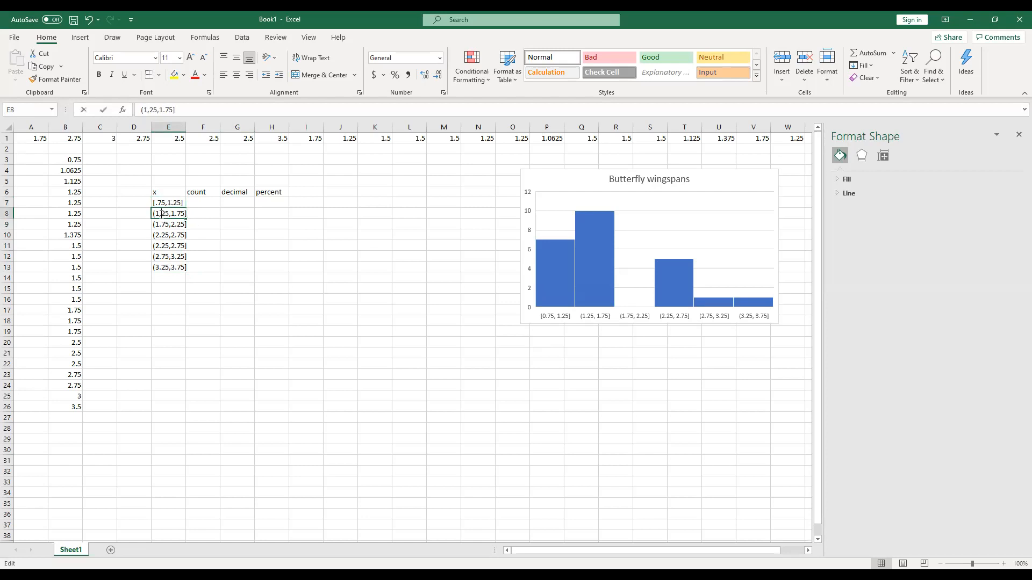
key("BackSpace")
type(".")
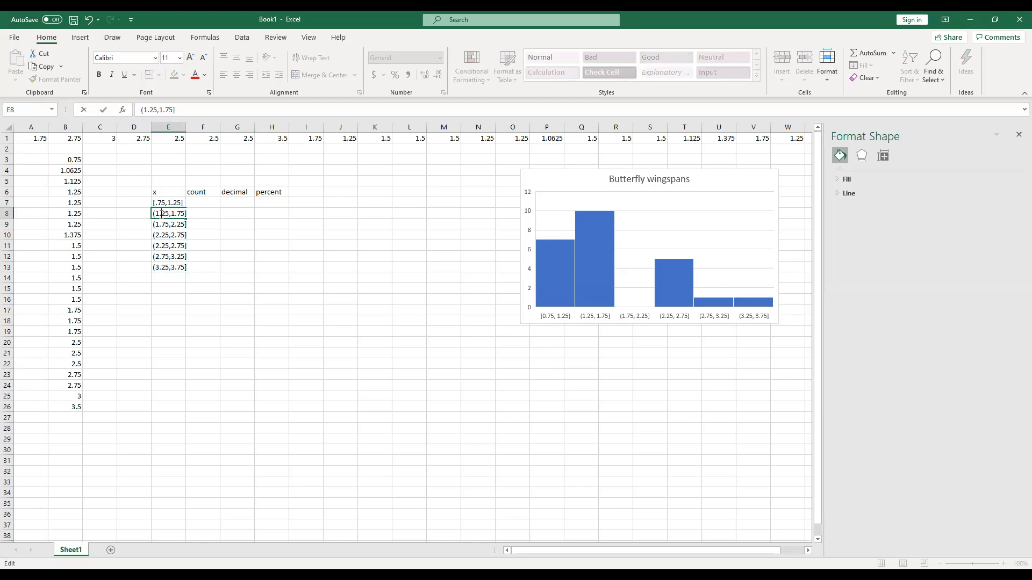
key("Return")
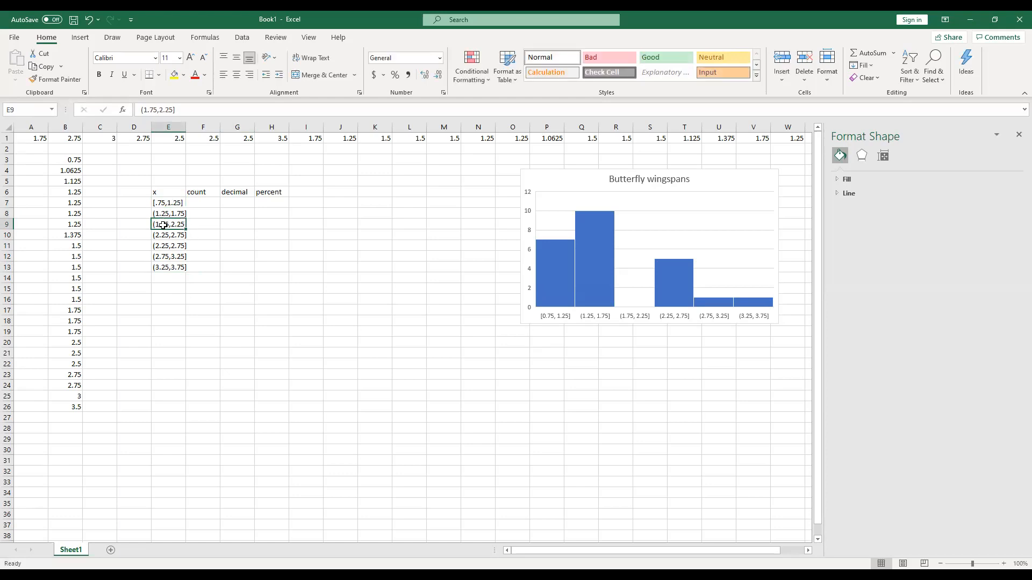
key("Down")
key("Down")
key("Down")
key("Down")
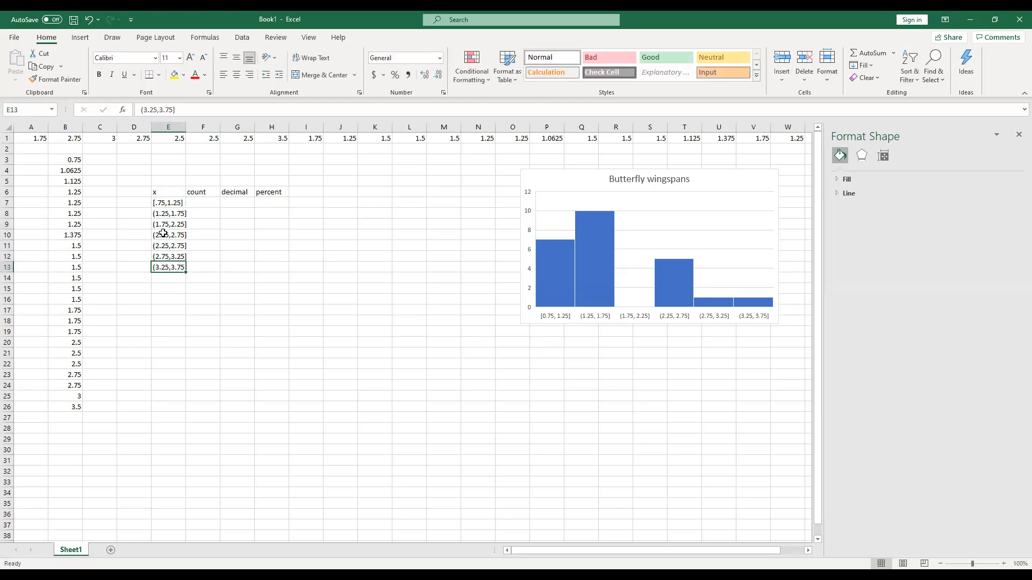
Try a parenthesis and a brace as the opening bracket of the label in E7, then restore the square bracket
double_click(155, 203)
key("BackSpace")
type("(")
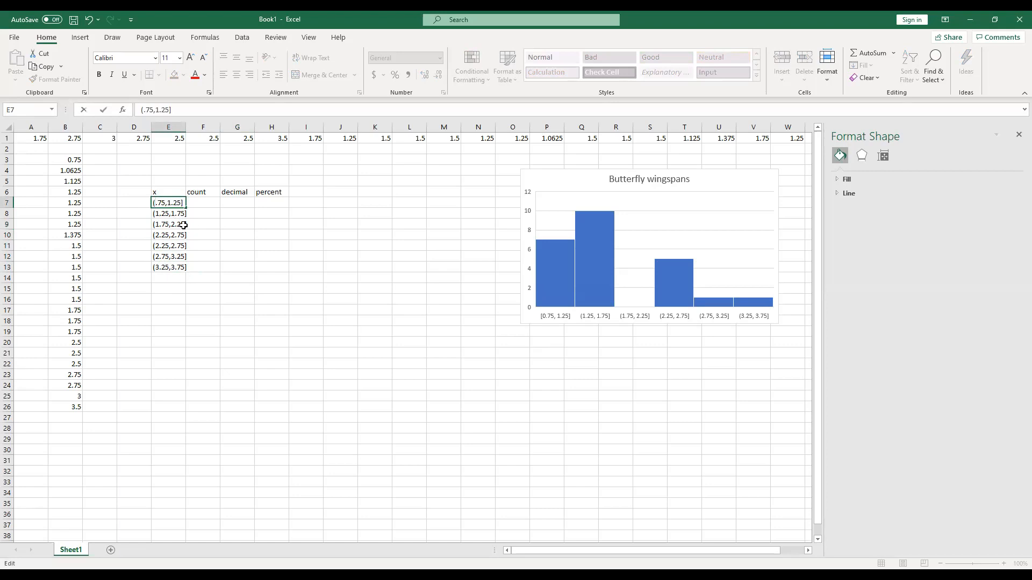
key("BackSpace")
type("{")
key("BackSpace")
type("[")
key("Return")
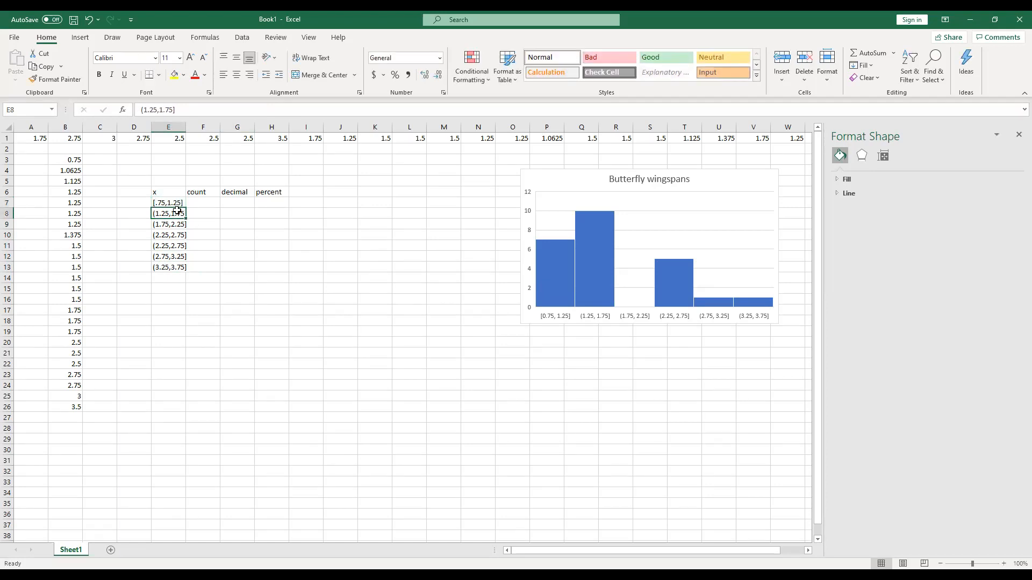
left_click(177, 203)
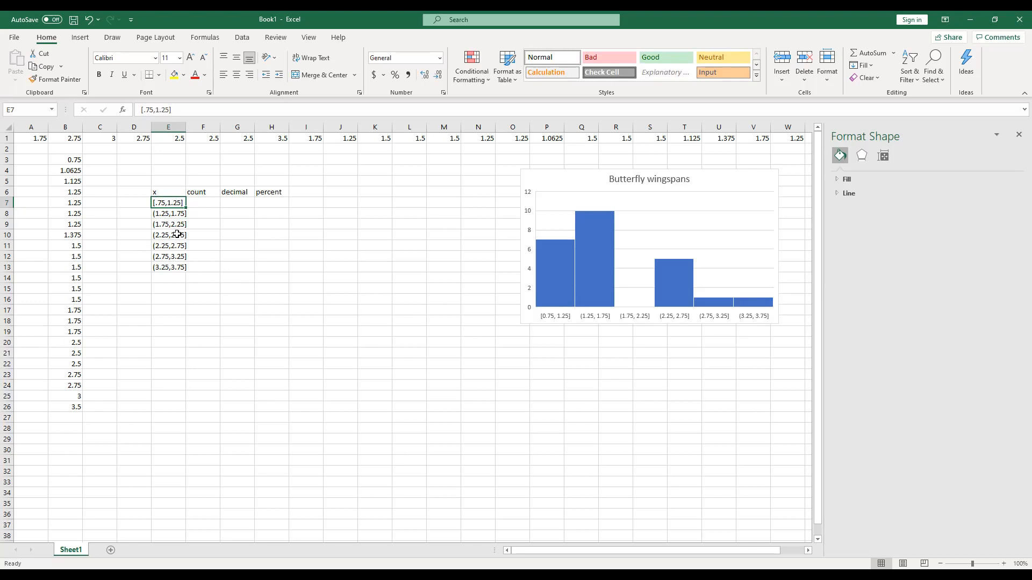
Change the label in E7 to (.75,1.25] and undo that change
left_click(71, 160)
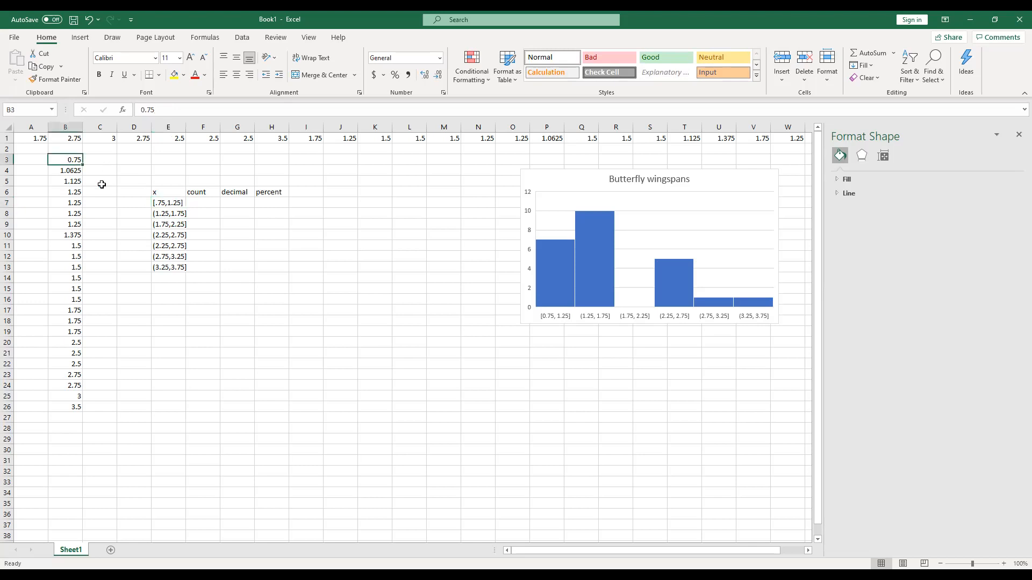
double_click(155, 203)
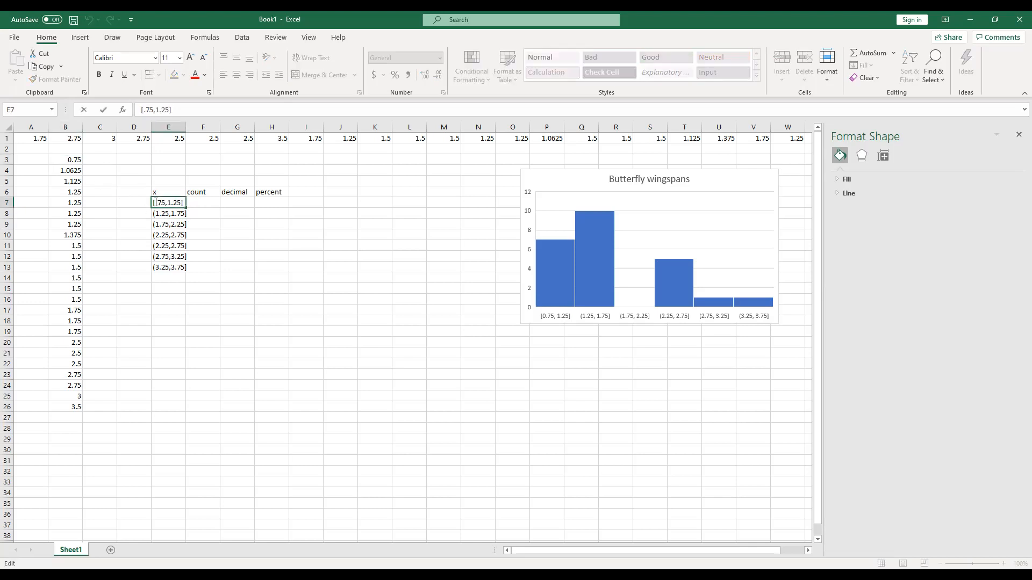
key("BackSpace")
type("(")
left_click(205, 258)
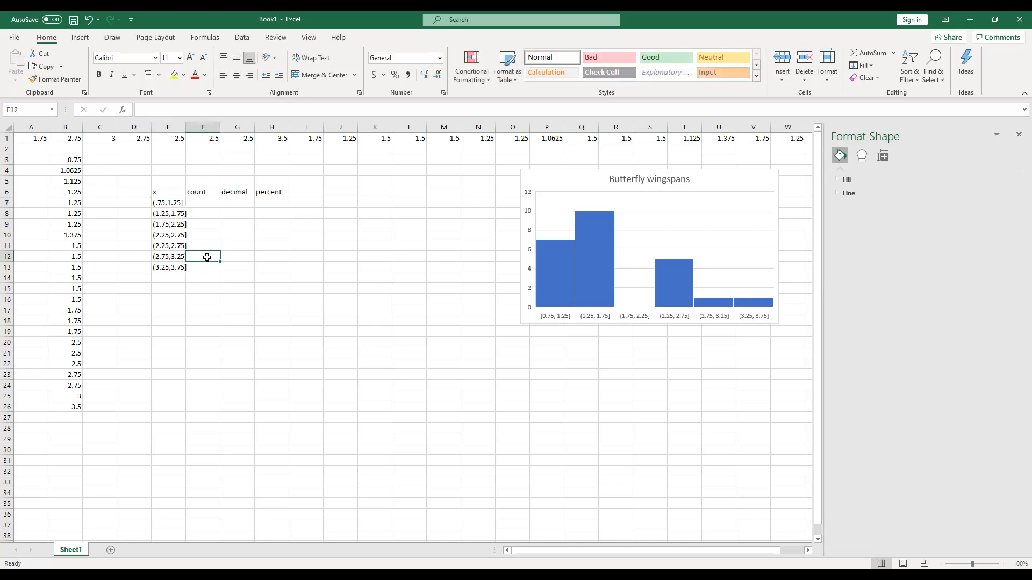
key("ctrl+z")
Select the values B3:B9 to count them and enter 7 in F7 as the count for [.75,1.25]
left_click_drag(212, 255, 213, 222)
left_click(207, 202)
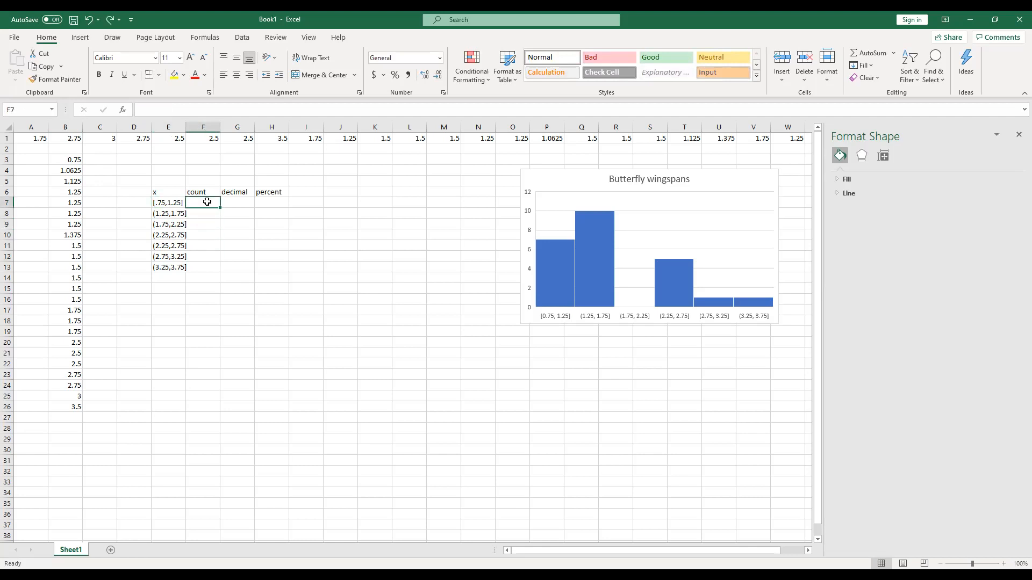
left_click(156, 203)
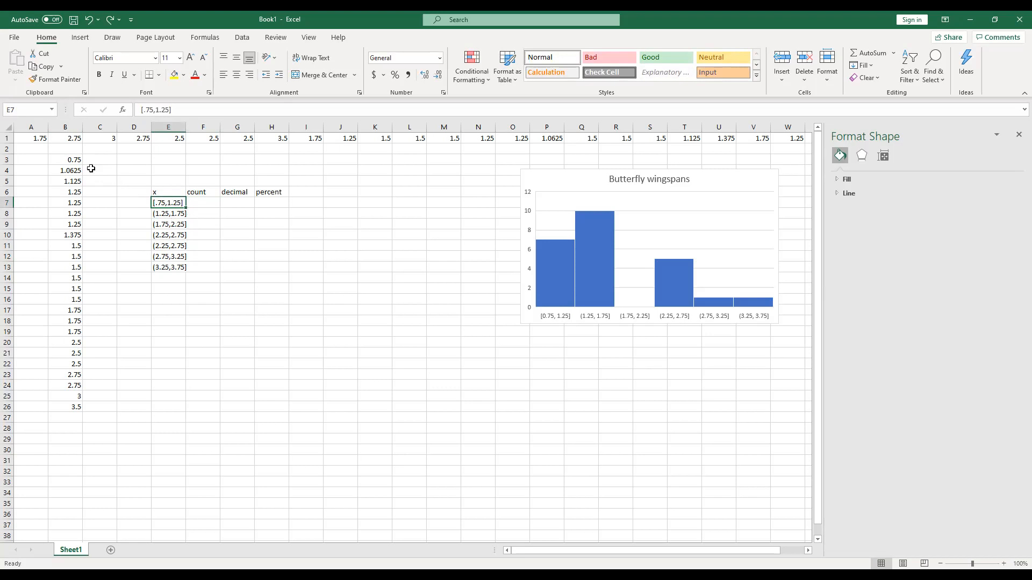
left_click_drag(73, 159, 73, 227)
left_click(4, 110)
left_click_drag(82, 159, 69, 227)
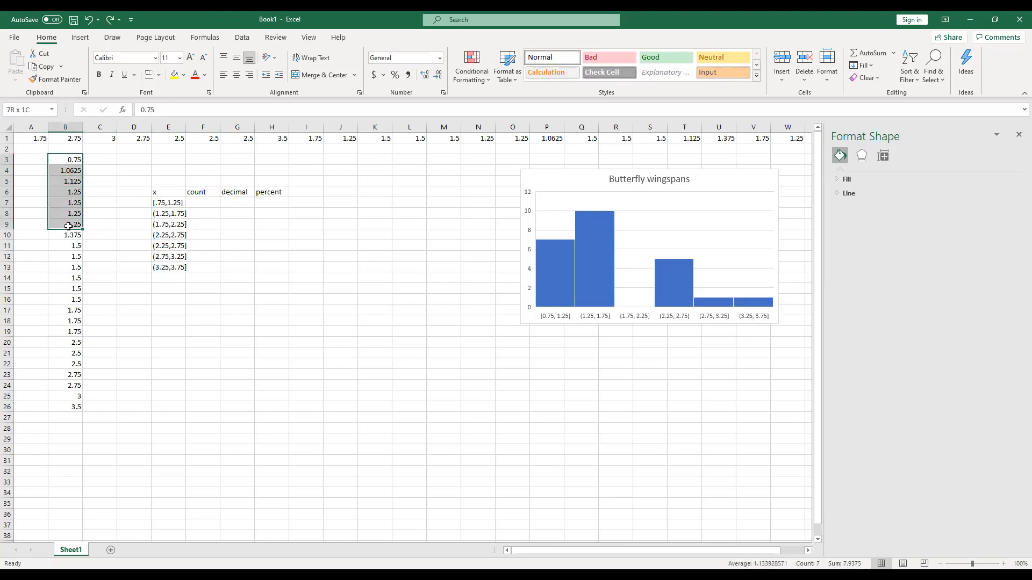
left_click_drag(69, 226, 68, 226)
left_click(208, 205)
type("7")
key("Return")
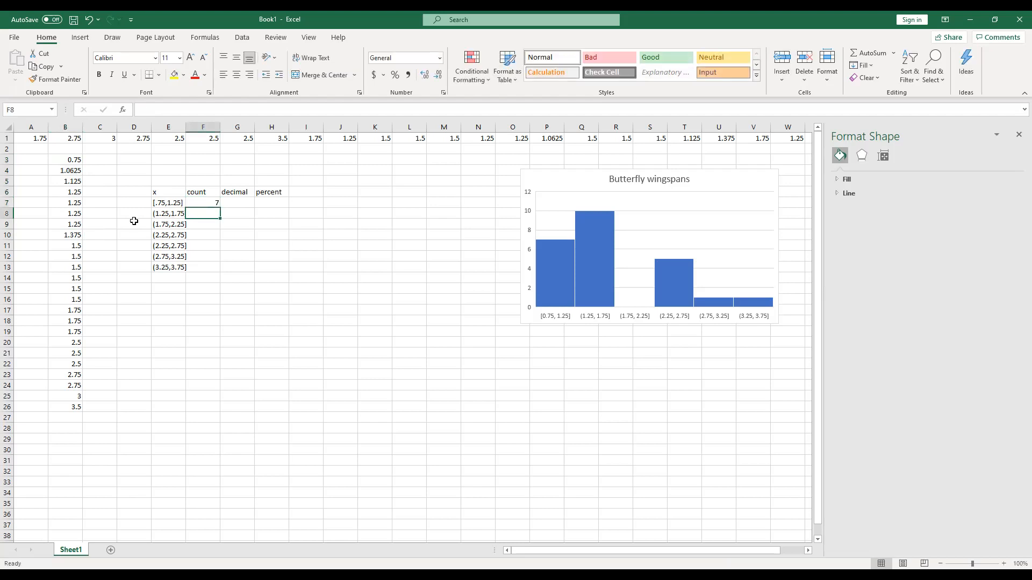
Select the values B10:B19, enter 10 in F8 as the count for (1.25,1.75], and compare it with the second bar
left_click(162, 214)
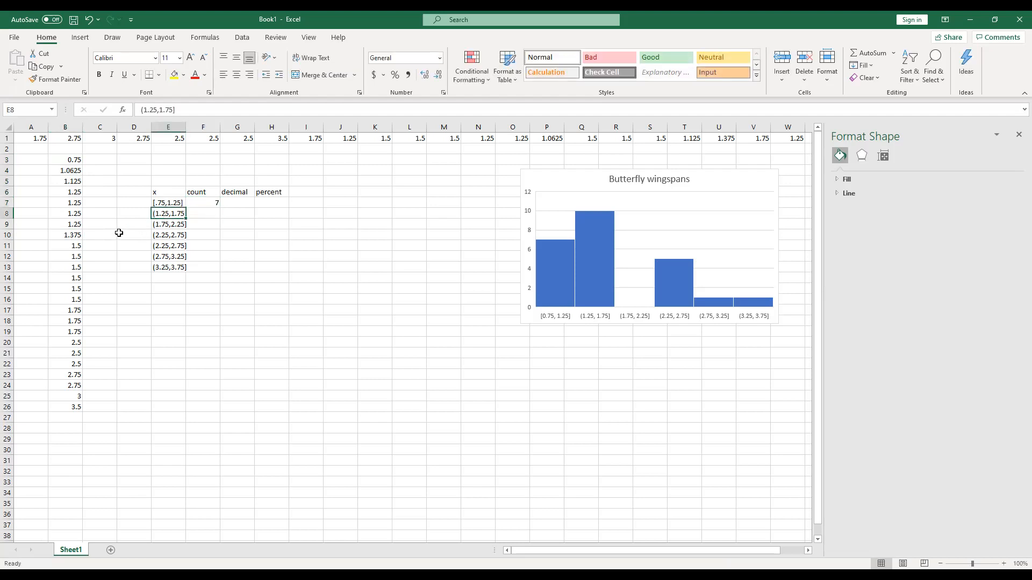
left_click_drag(70, 235, 69, 330)
left_click(210, 212)
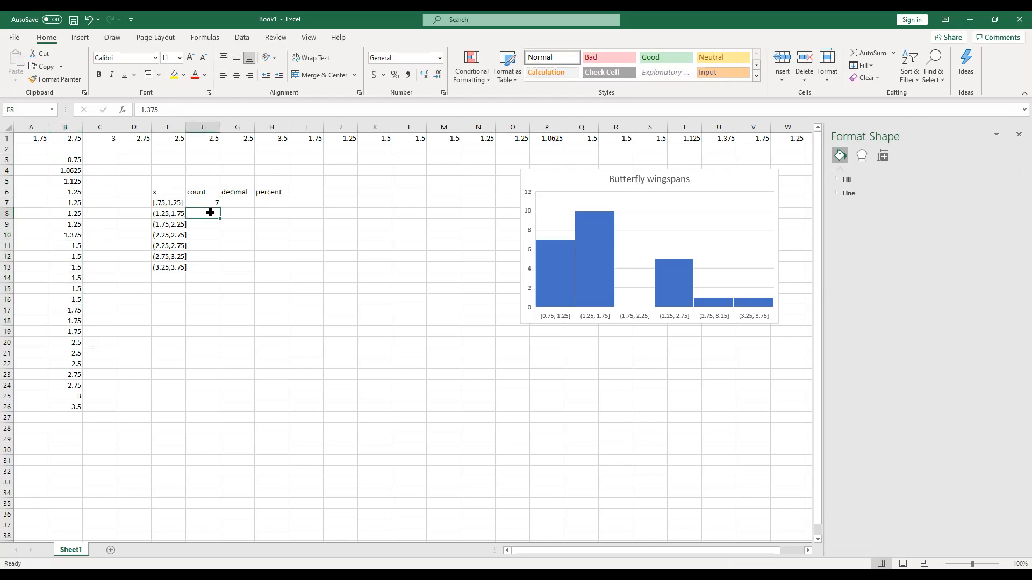
type("10")
key("Return")
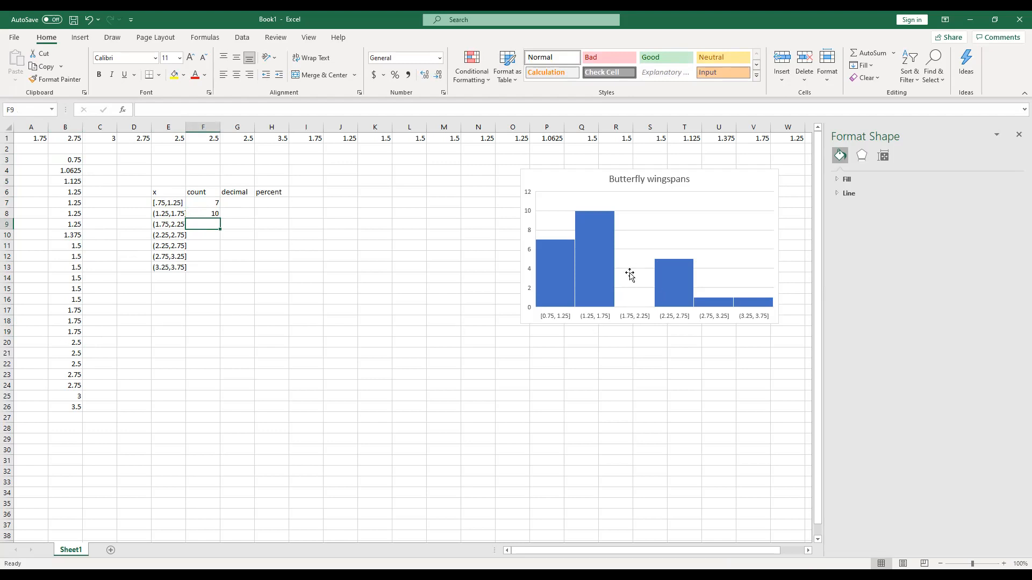
mouse_move(598, 269)
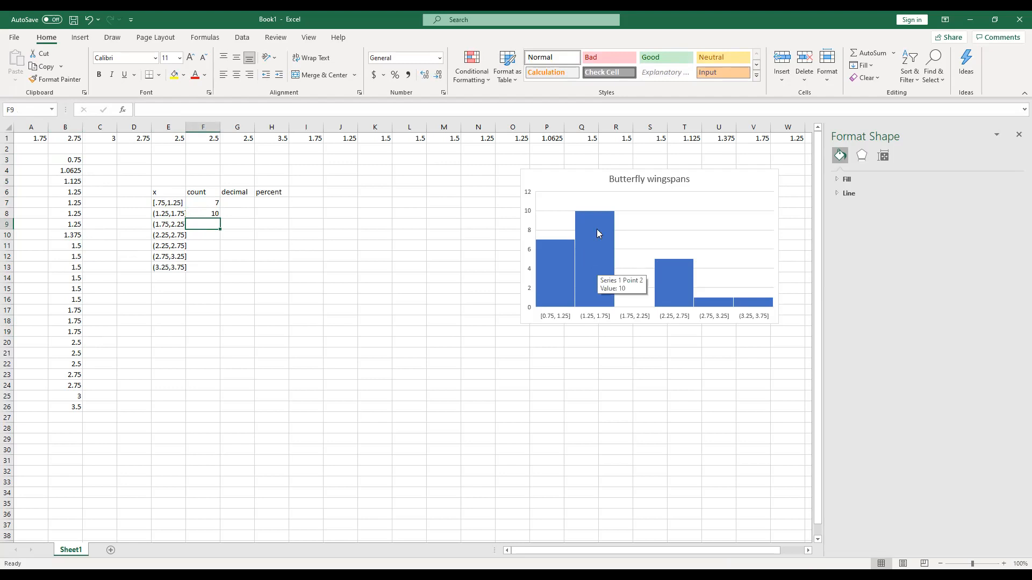
left_click(210, 212)
left_click(214, 202)
Enter 0 in F9 as the count for the (1.75,2.25] interval
left_click(202, 223)
type("0")
key("Return")
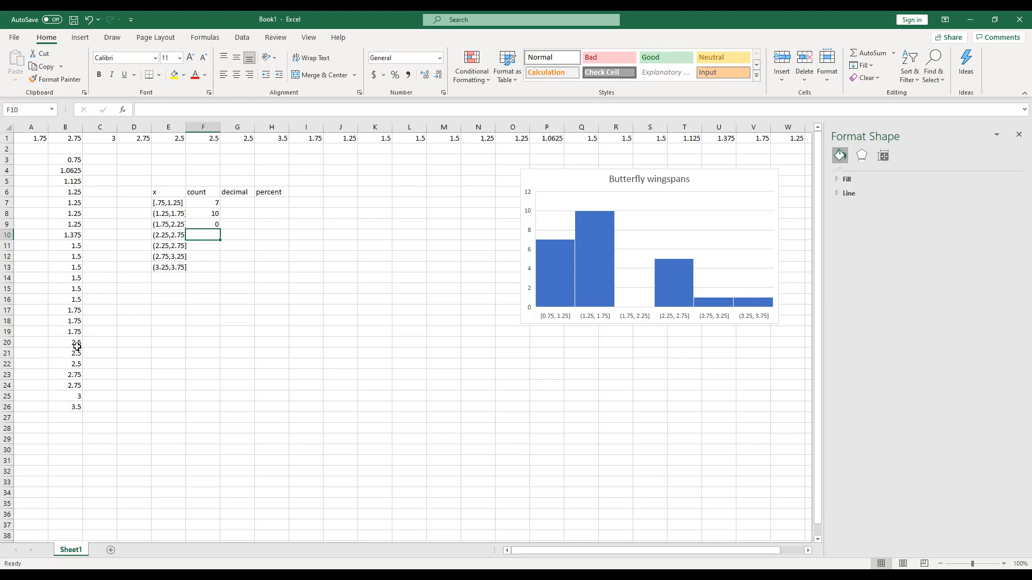
Select the values B20:B24 to count them and enter 5 in F10 as the count for (2.25,2.75]
left_click_drag(80, 344, 67, 387)
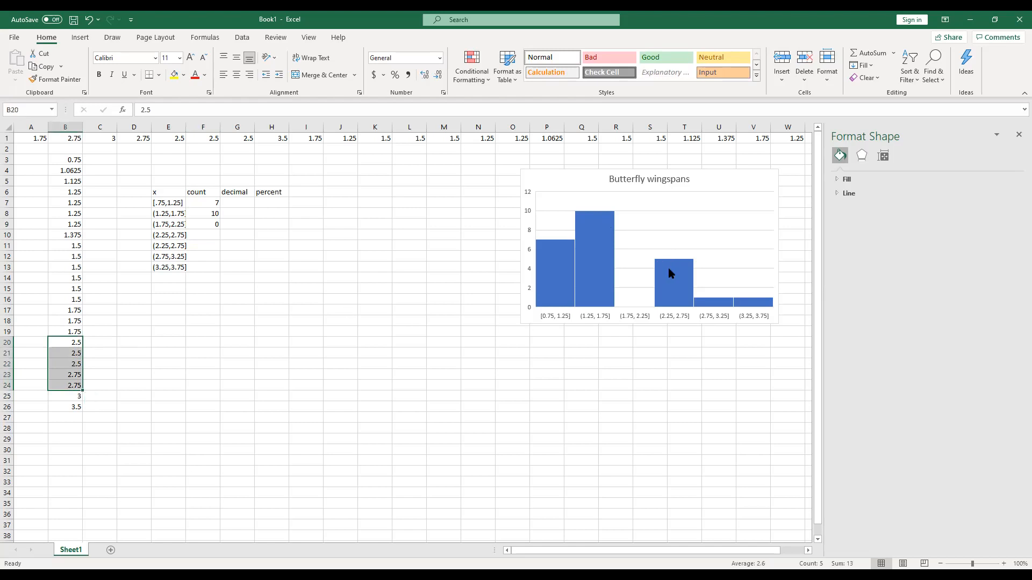
left_click(209, 237)
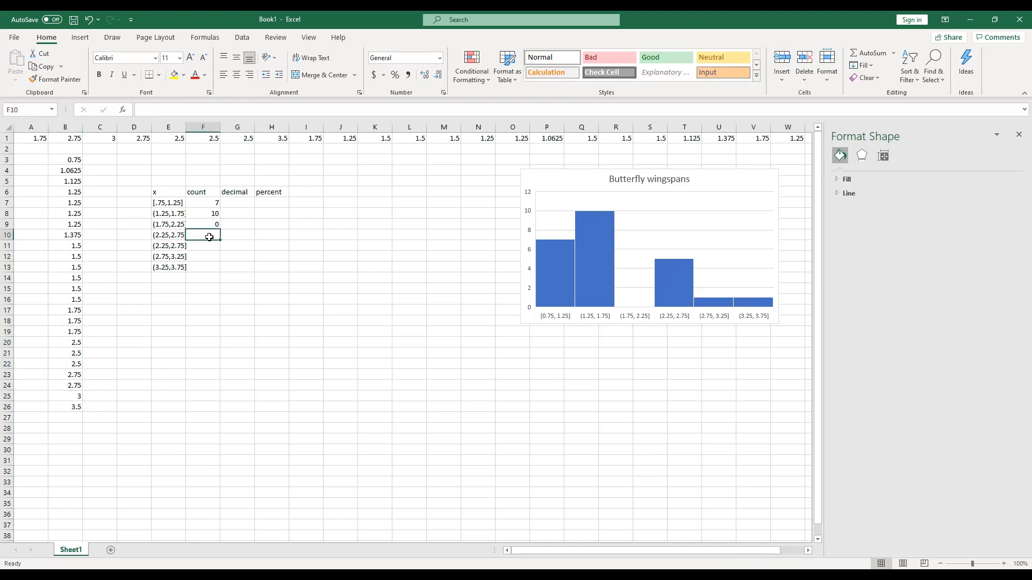
type("5")
key("Return")
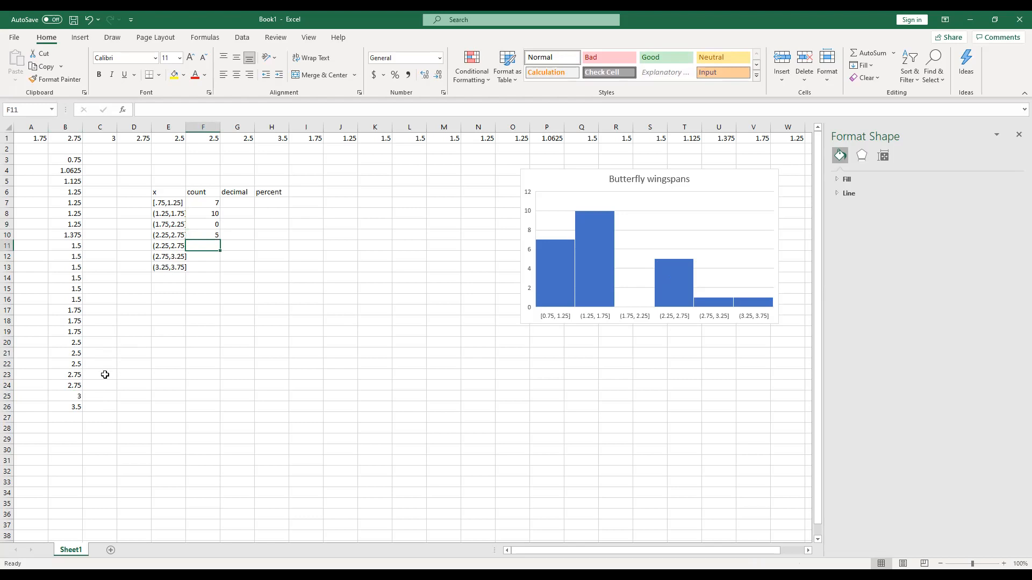
left_click_drag(77, 345, 69, 383)
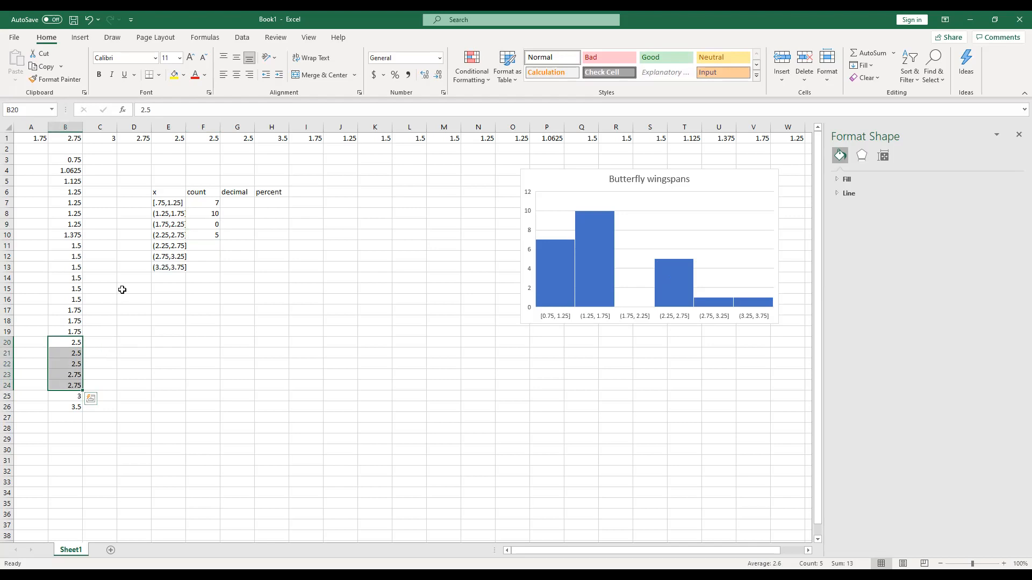
Delete the duplicate (2.25,2.75] label in E11 and move the two interval labels below it up into E11:E12
left_click(157, 246)
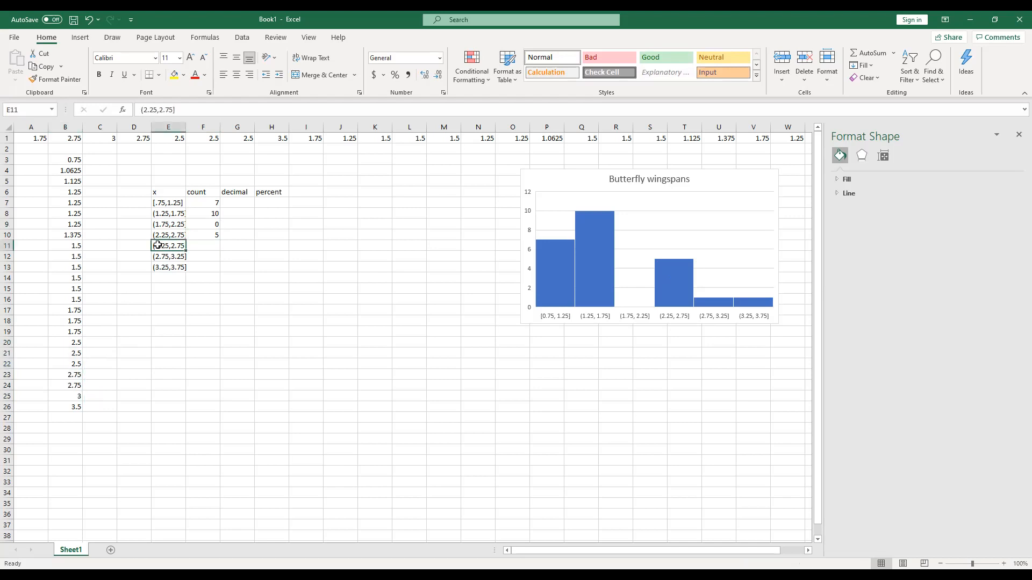
key("Delete")
left_click_drag(161, 256, 162, 267)
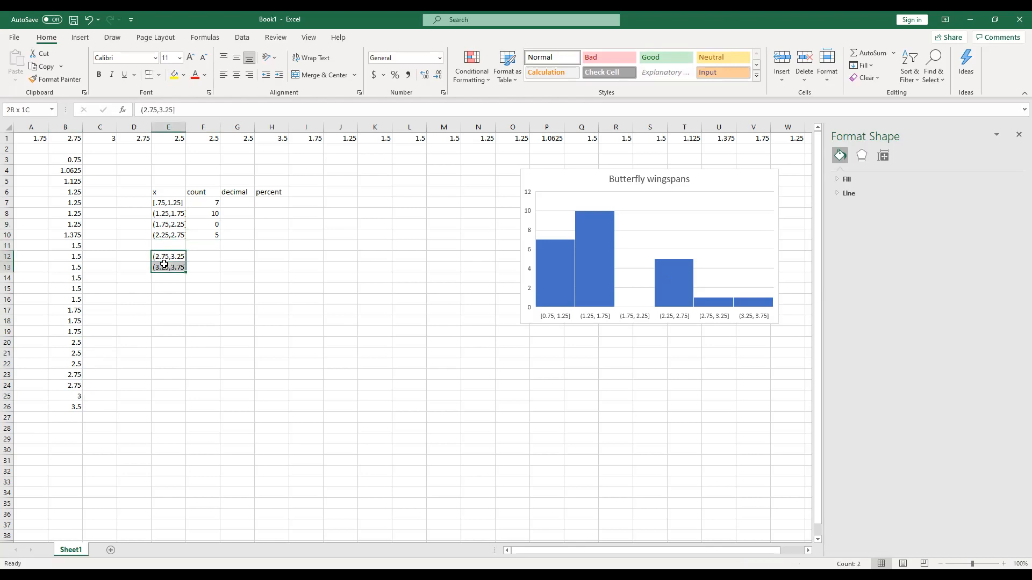
key("ctrl+c")
left_click(168, 247)
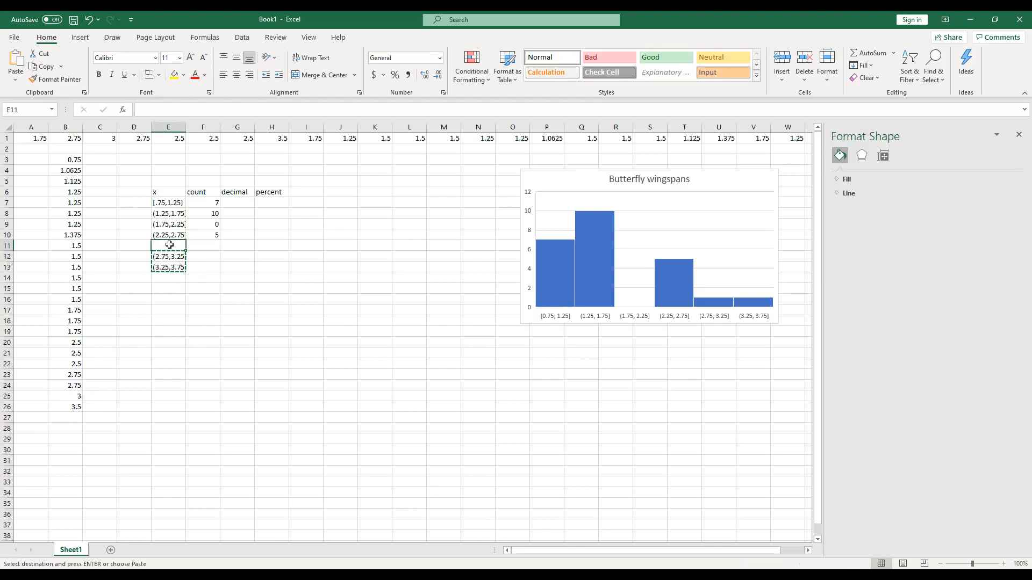
key("Return")
Enter 1 in F11 and 1 in F12 as the counts for (2.75,3.25] and (3.25,3.75]
left_click(212, 244)
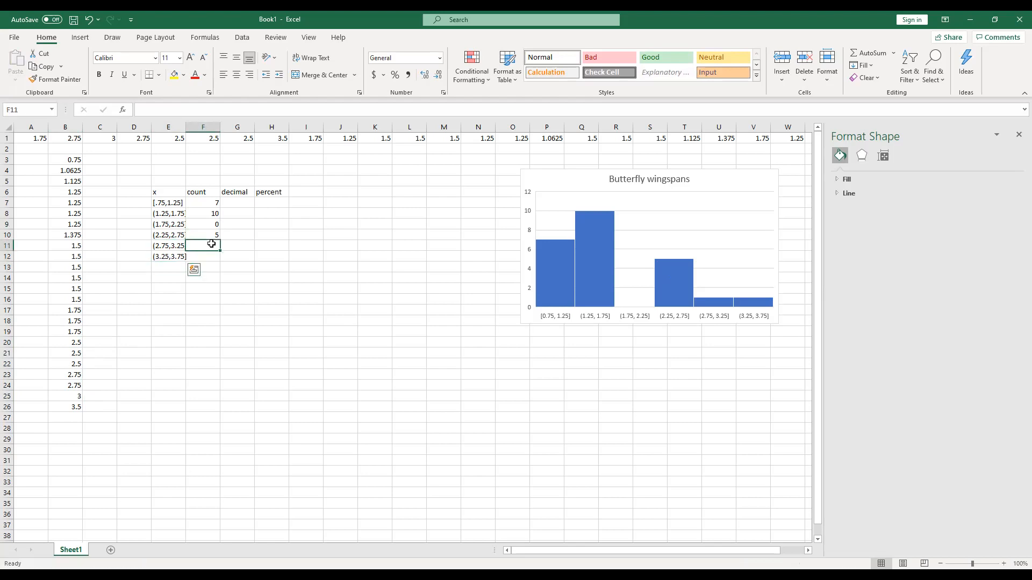
double_click(212, 244)
type("1")
key("Return")
type("1")
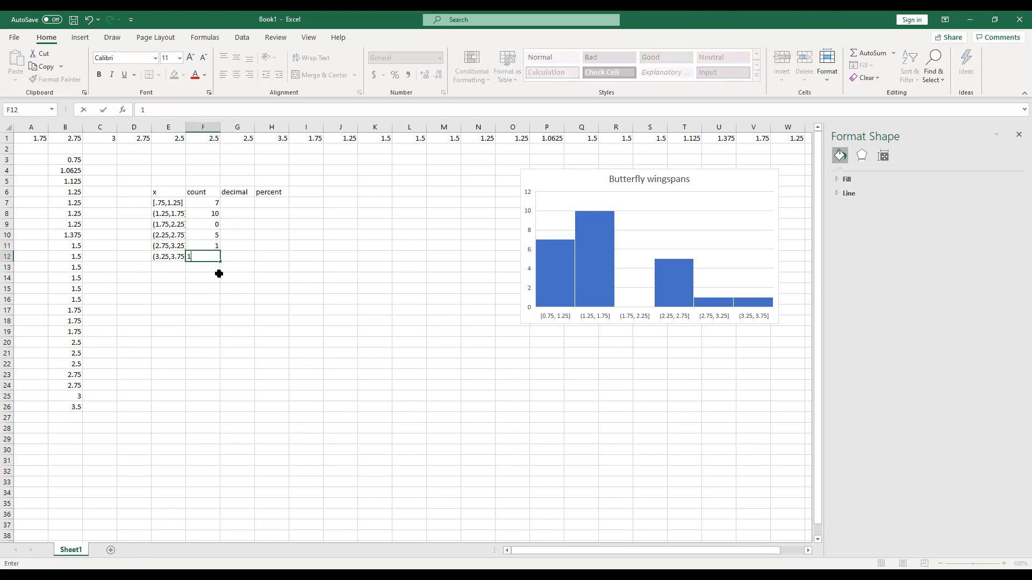
key("Return")
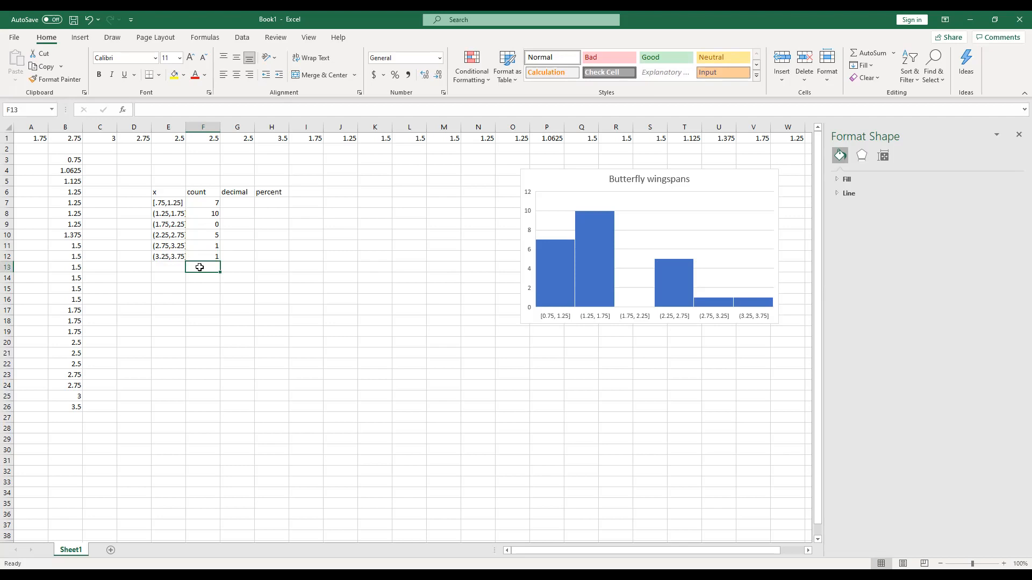
Total the counts F7:F12 in F13 with a SUM formula
type("=sum(")
left_click(212, 257)
left_click_drag(212, 244, 213, 207)
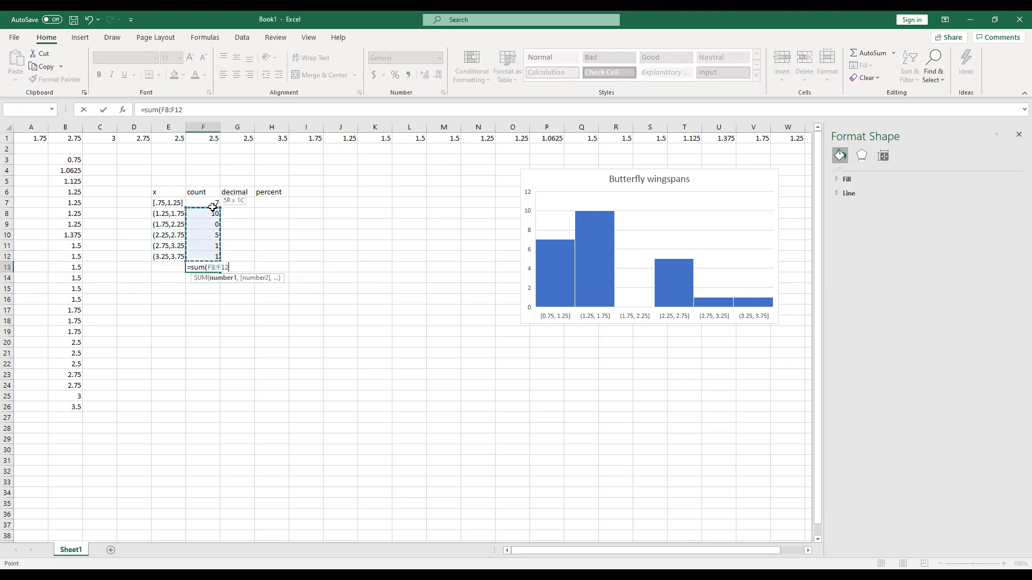
key("Return")
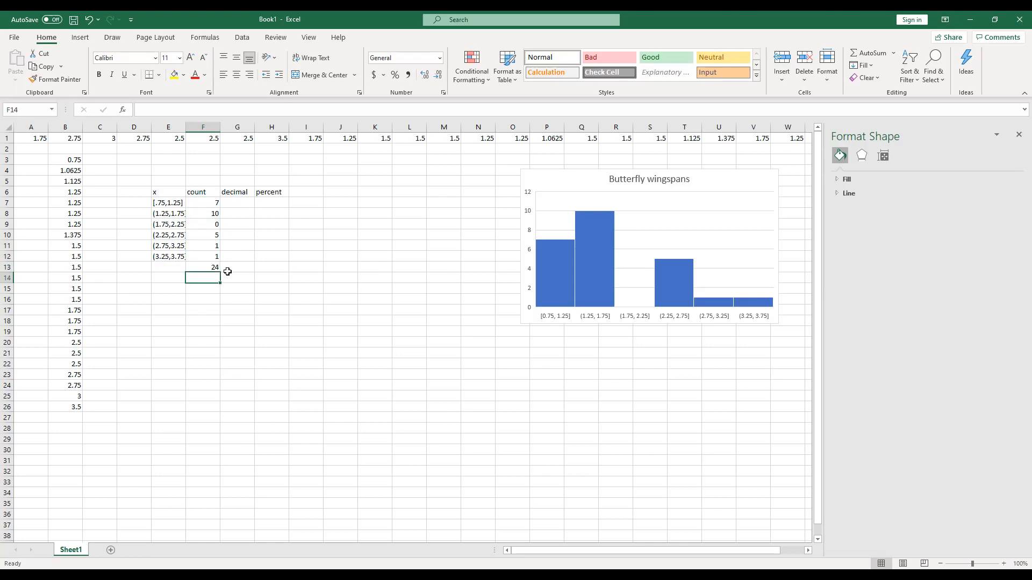
Select the sorted data B3:B26 and compare its number of values with the total in F13
left_click(76, 161)
scroll(76, 162, "down", 20)
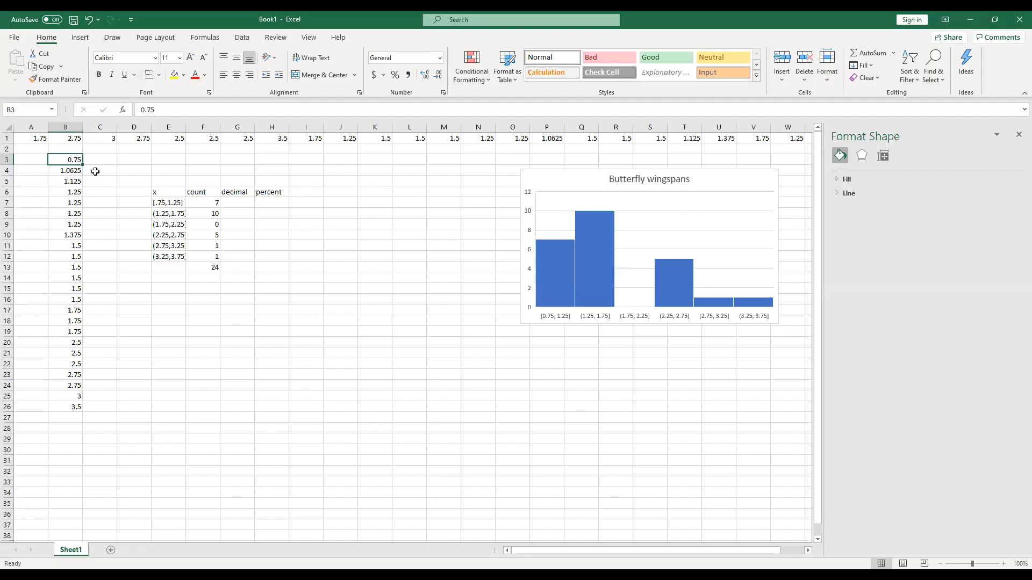
left_click_drag(58, 293, 65, 404)
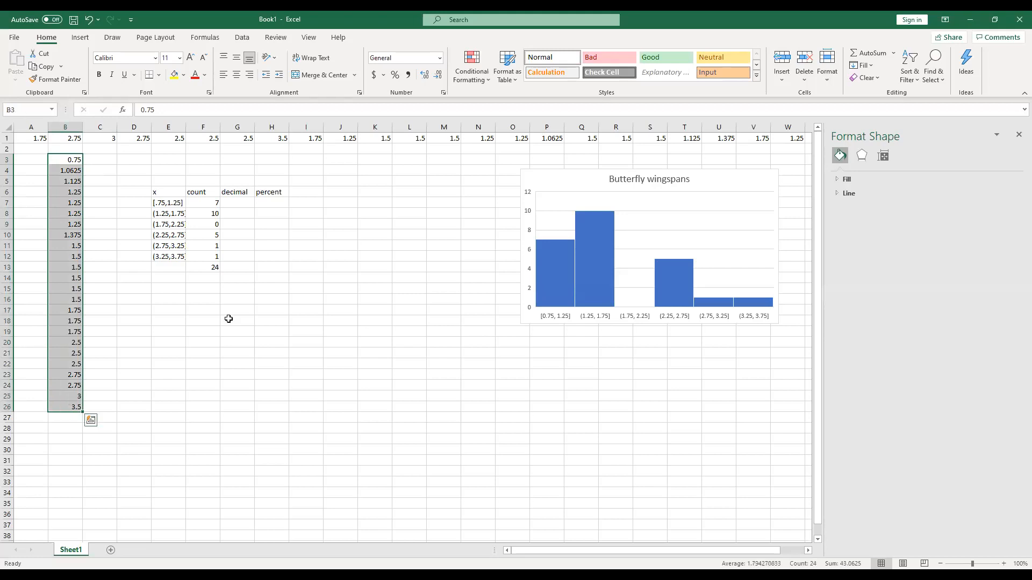
left_click(212, 267)
Enter the decimal formulas =F7/24 in G7 and =F8/24 in G8
left_click(233, 203)
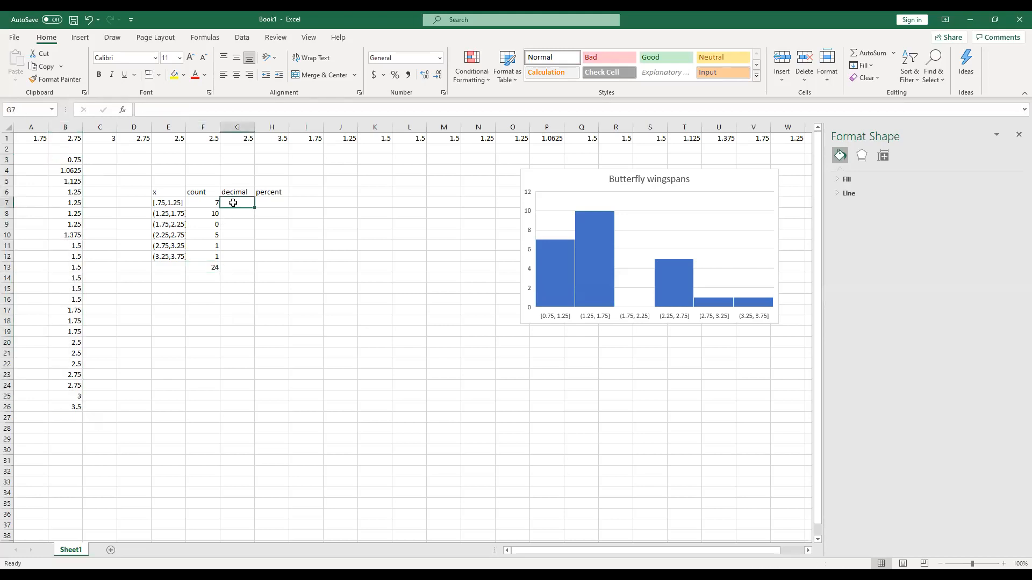
type("=")
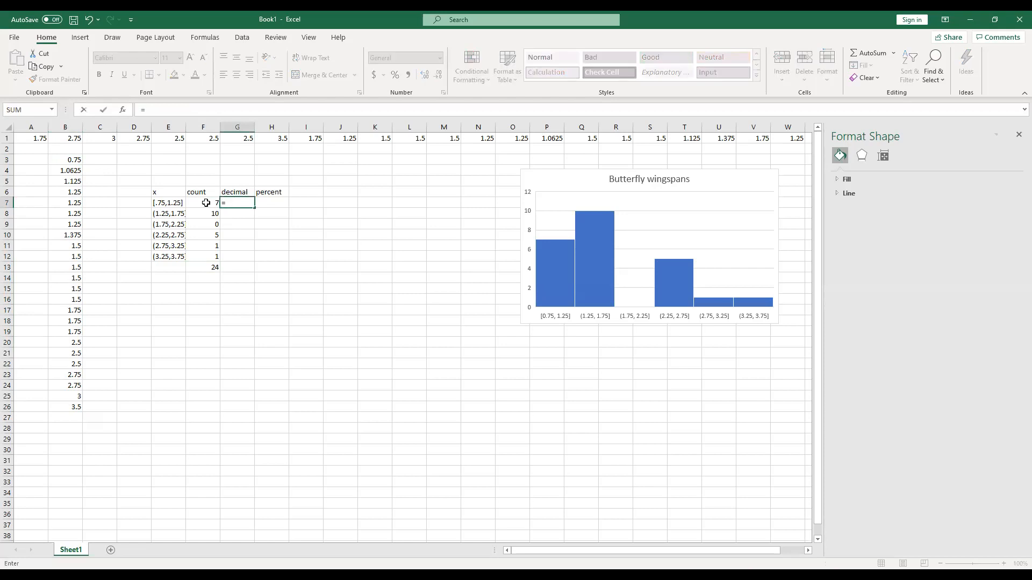
left_click(206, 202)
type("/24")
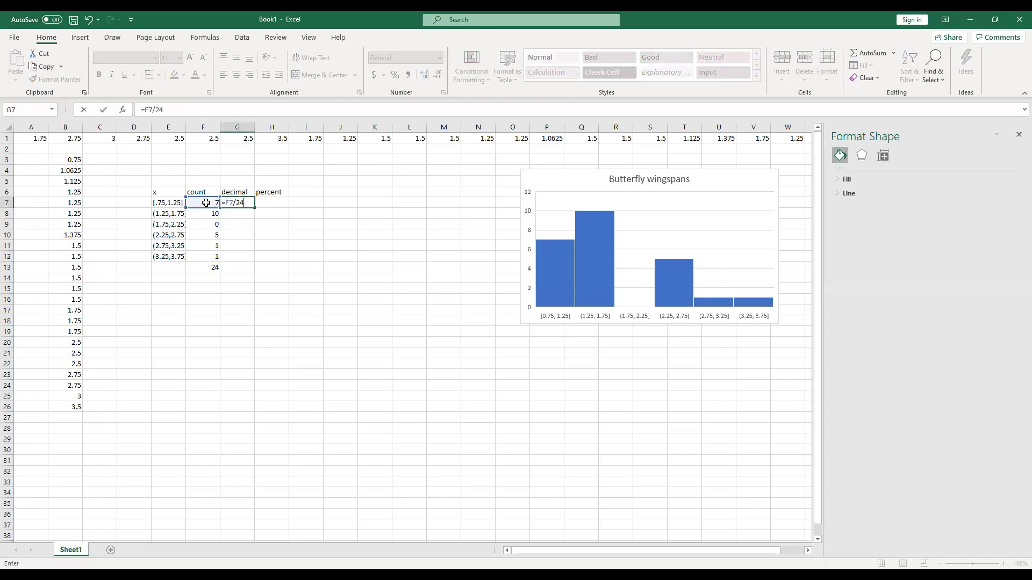
key("Return")
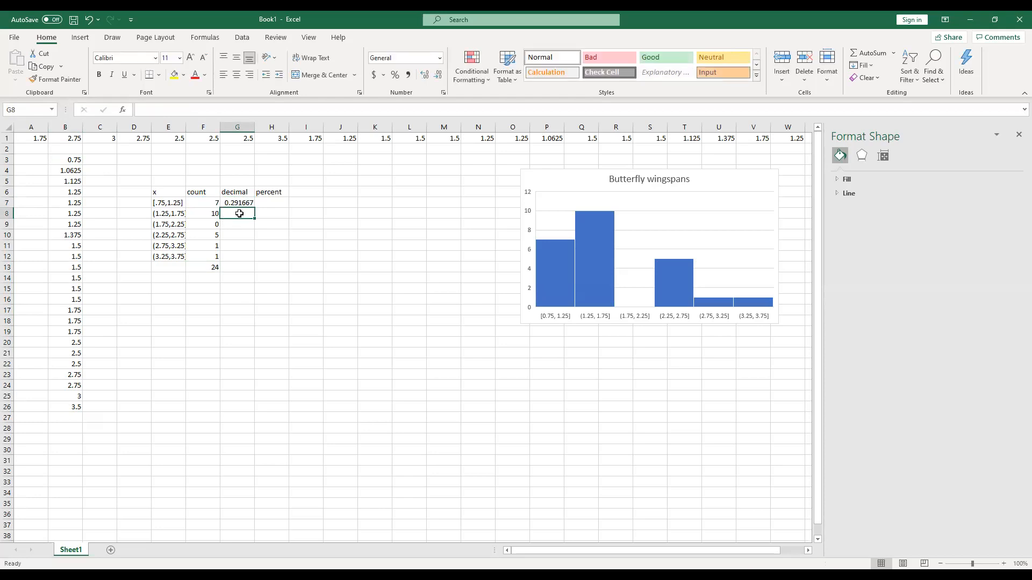
left_click(211, 215)
type("/24")
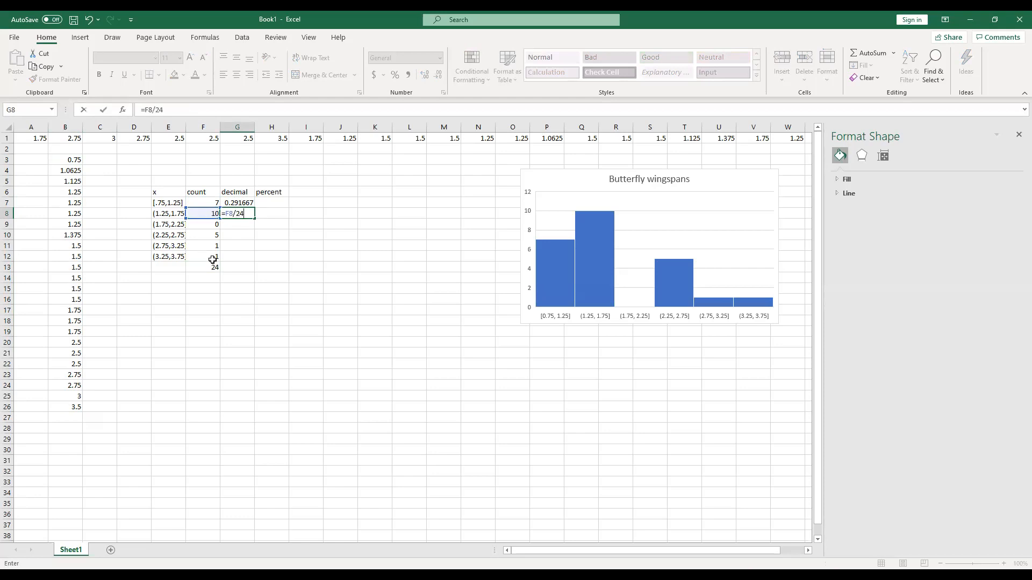
key("Return")
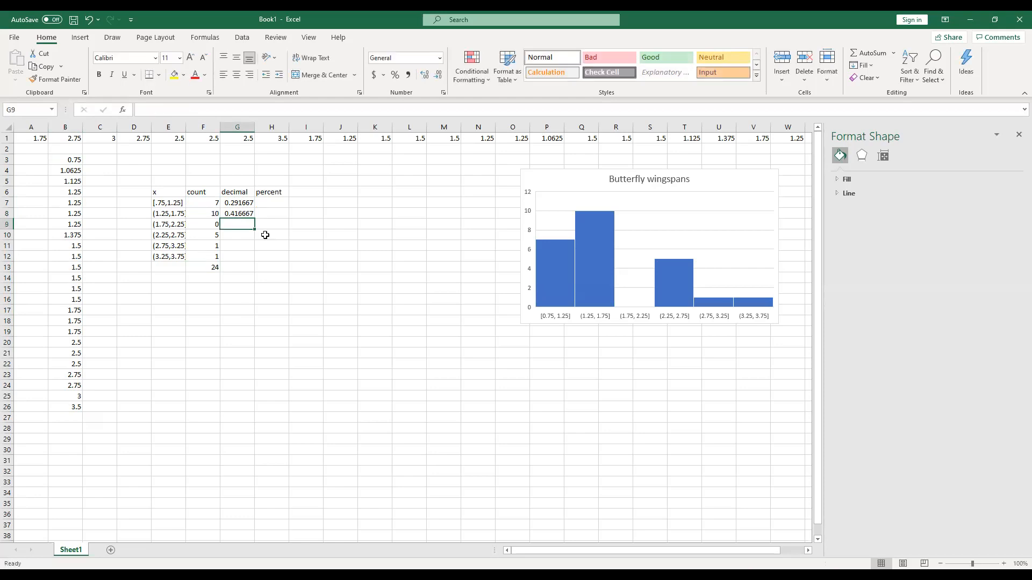
Fill the G8 formula down through G12 and inspect the copied formula in G9
left_click(247, 214)
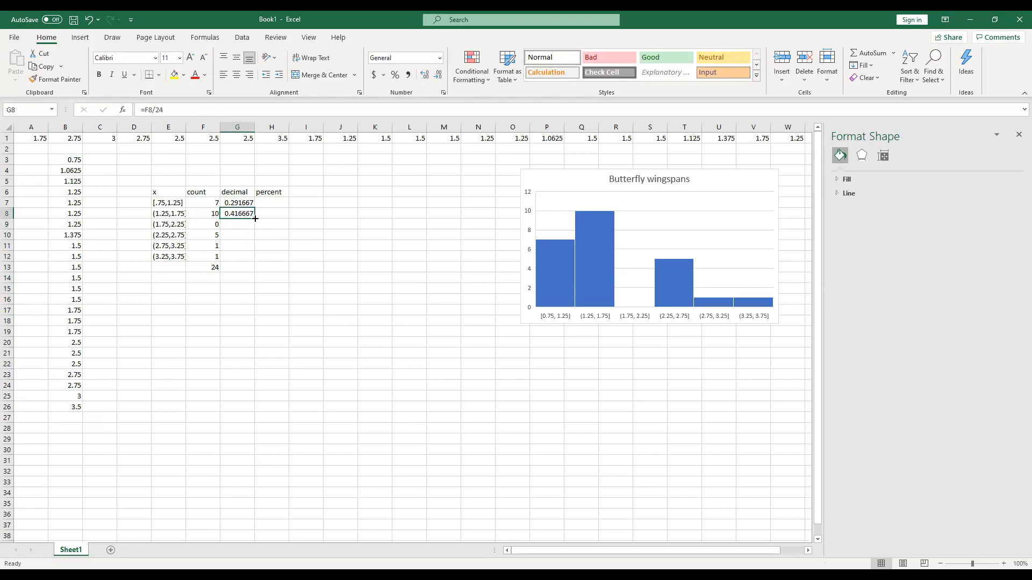
left_click_drag(256, 219, 248, 260)
double_click(248, 227)
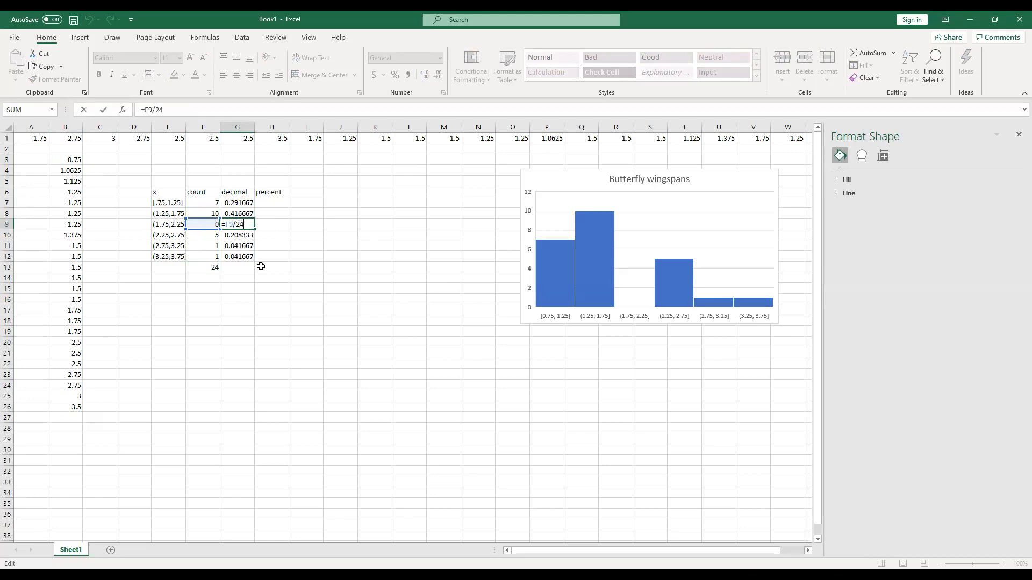
Total the decimals G7:G12 in G13 with a SUM formula
left_click(242, 266)
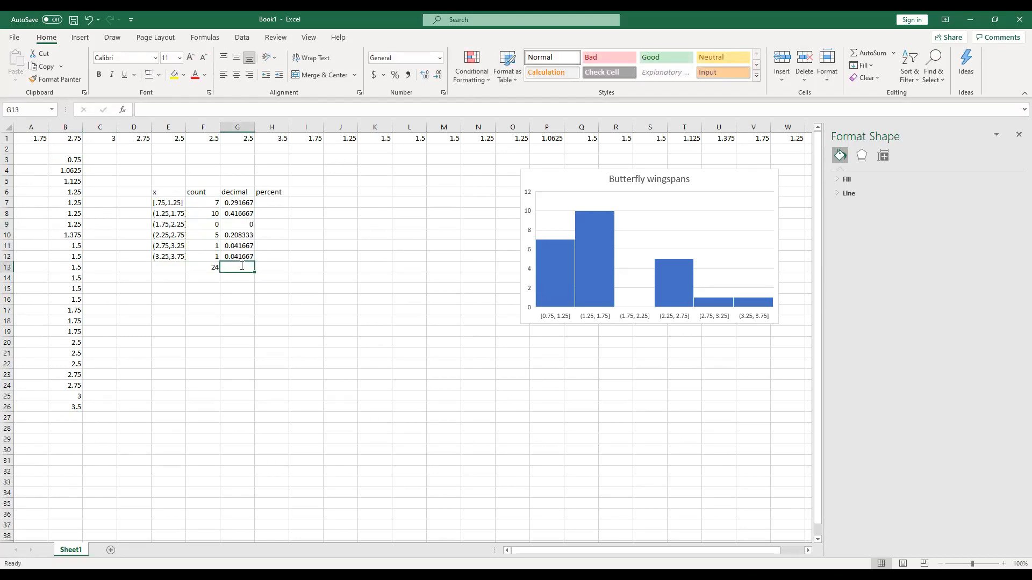
type("=")
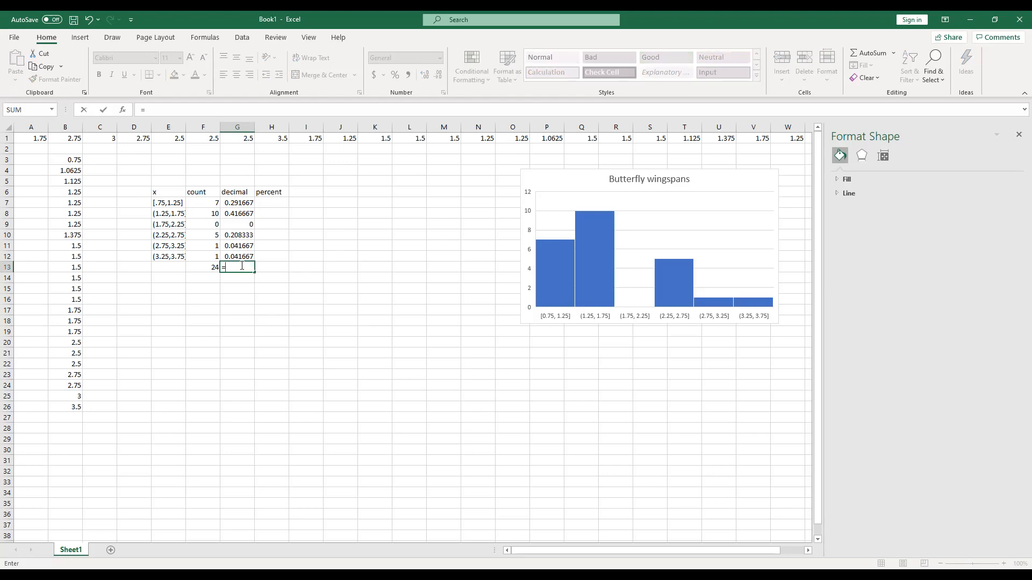
type("sum(")
left_click(243, 258)
left_click_drag(244, 257, 249, 207)
key("Return")
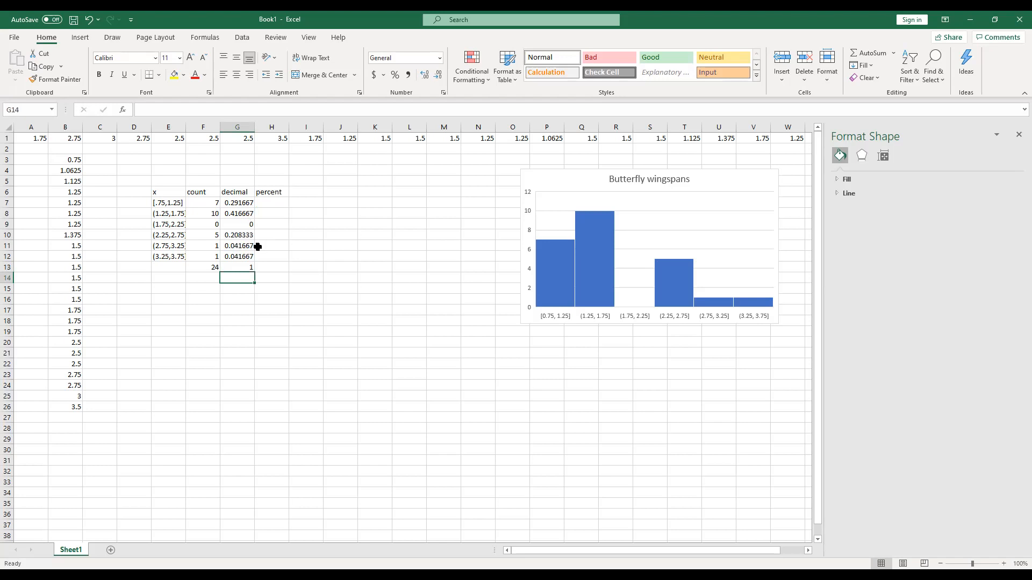
Enter =G7 in H7 under percent and fill the formula down through H13
left_click(264, 204)
type("=")
left_click(245, 203)
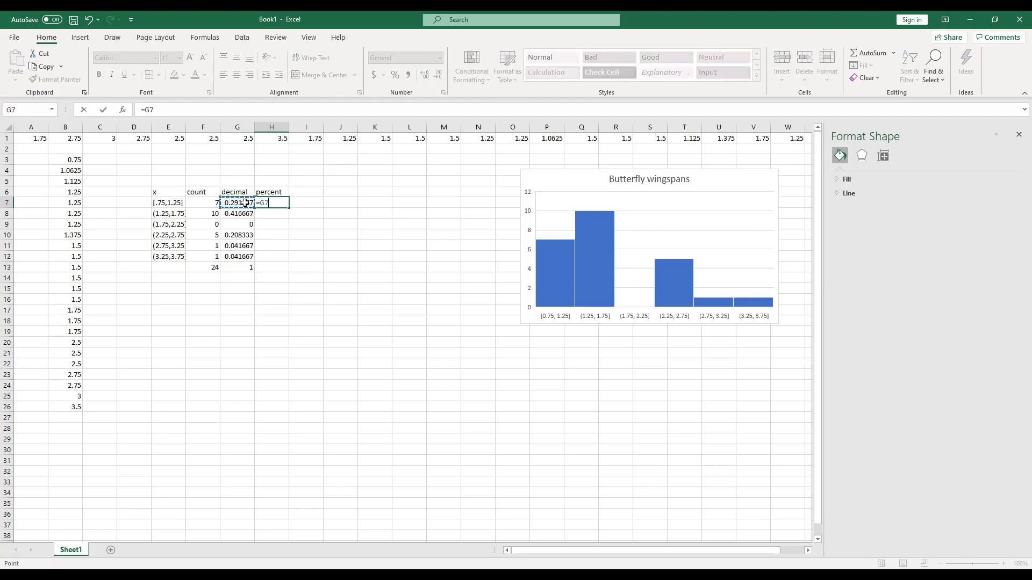
key("Return")
left_click(283, 204)
left_click_drag(290, 208, 280, 270)
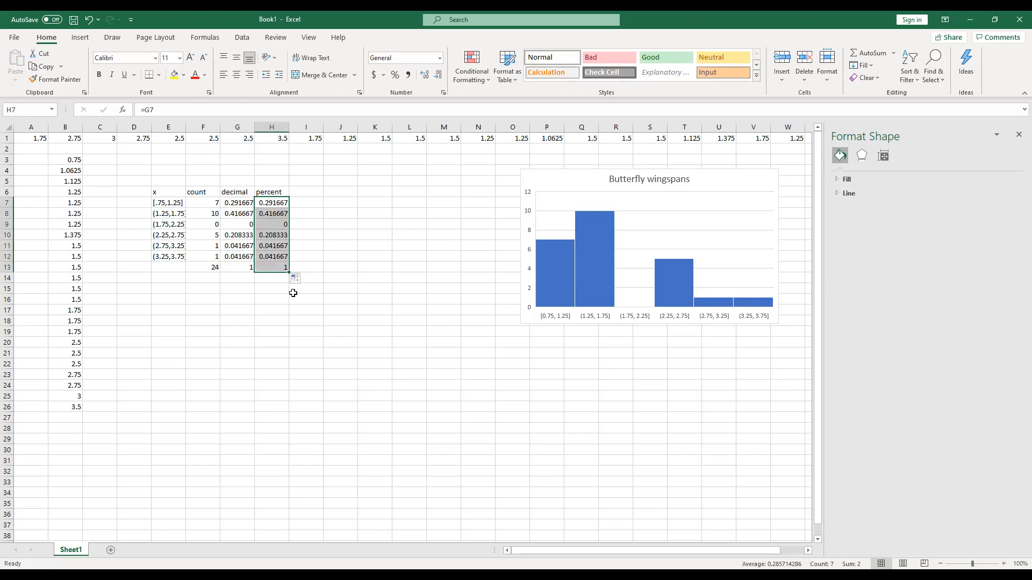
Format H7:H13 as Percentage with 2 decimal places
right_click(273, 250)
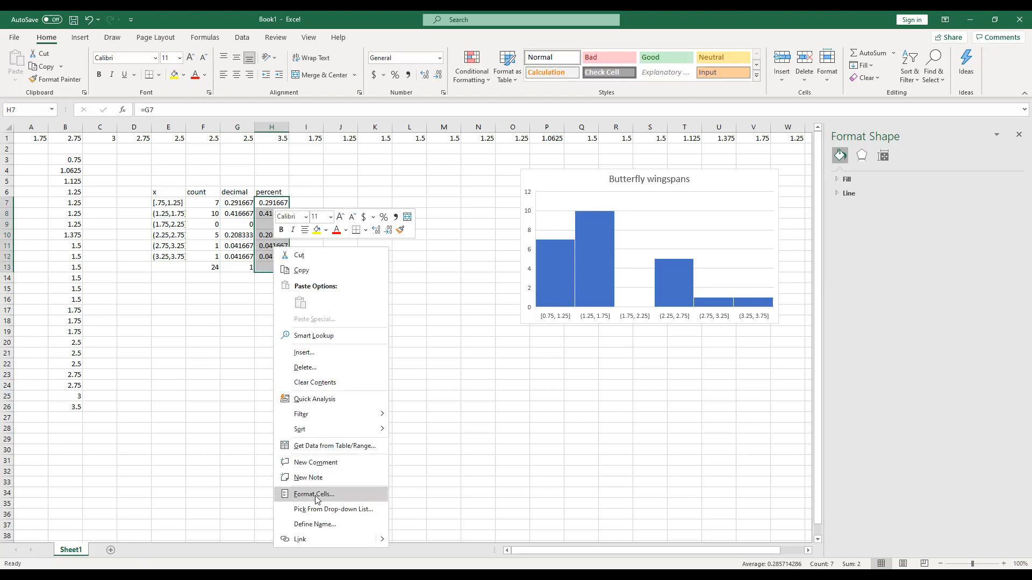
key("Escape")
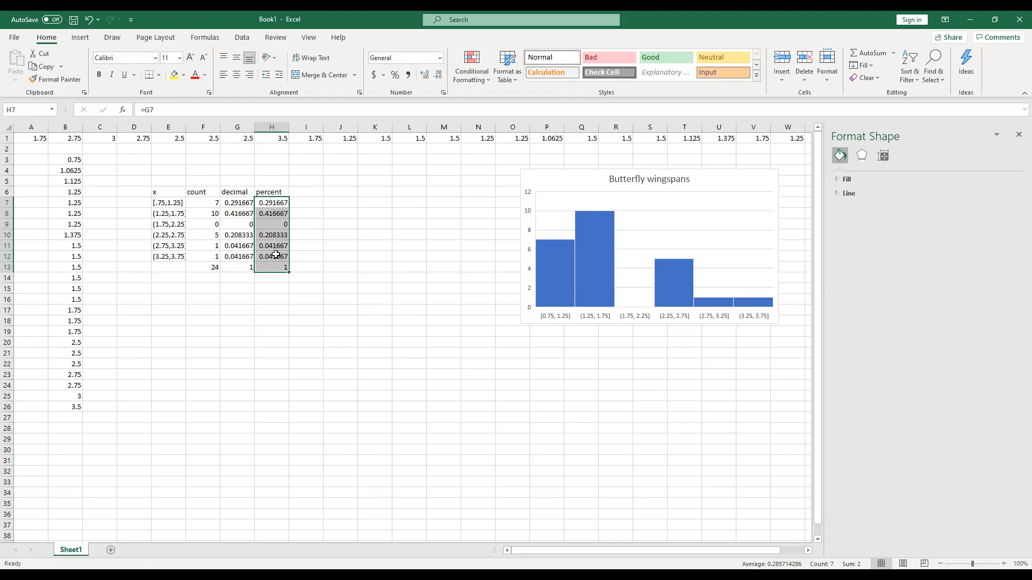
key("ctrl+1")
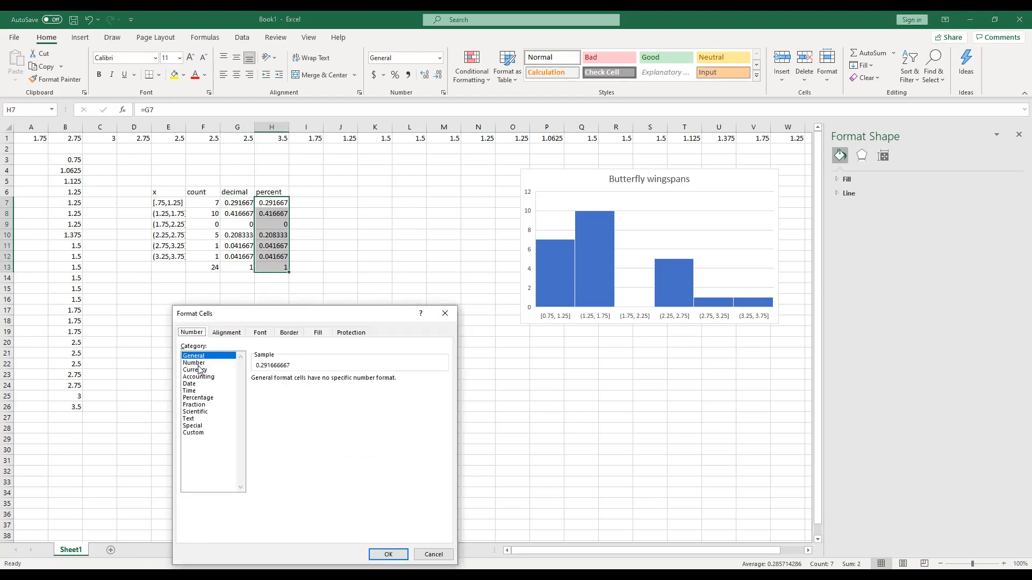
left_click(199, 397)
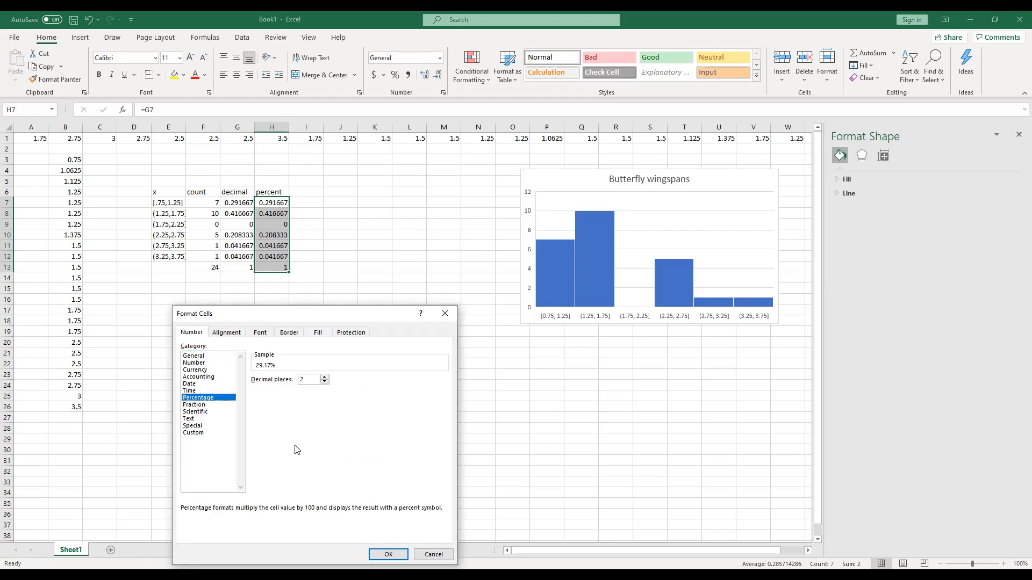
left_click(389, 555)
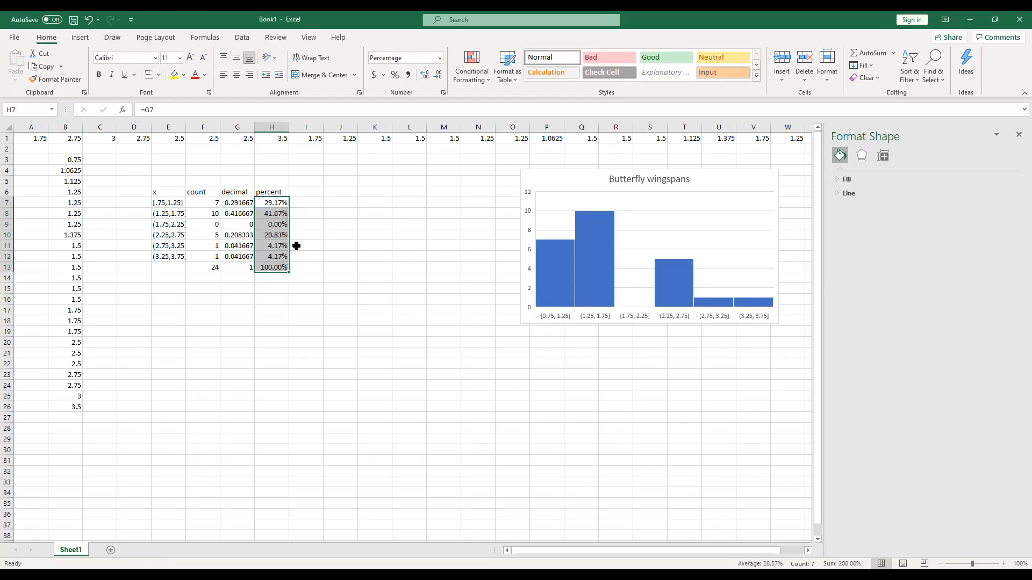
Make the table headers in E6:H6 bold, underlined and centred
left_click(234, 203)
left_click_drag(235, 202, 273, 202)
left_click_drag(169, 192, 265, 192)
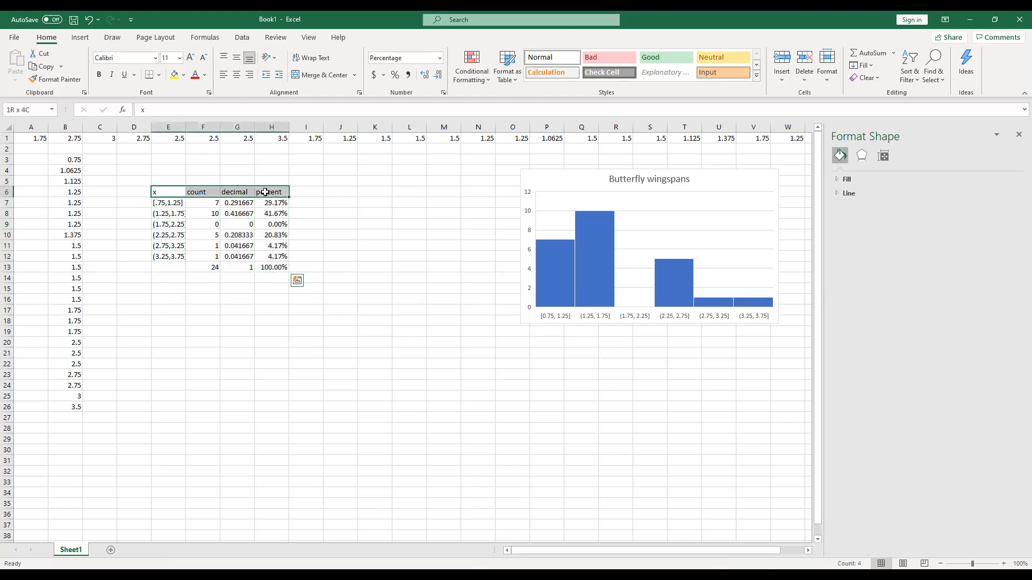
left_click(98, 74)
left_click(125, 74)
left_click(236, 75)
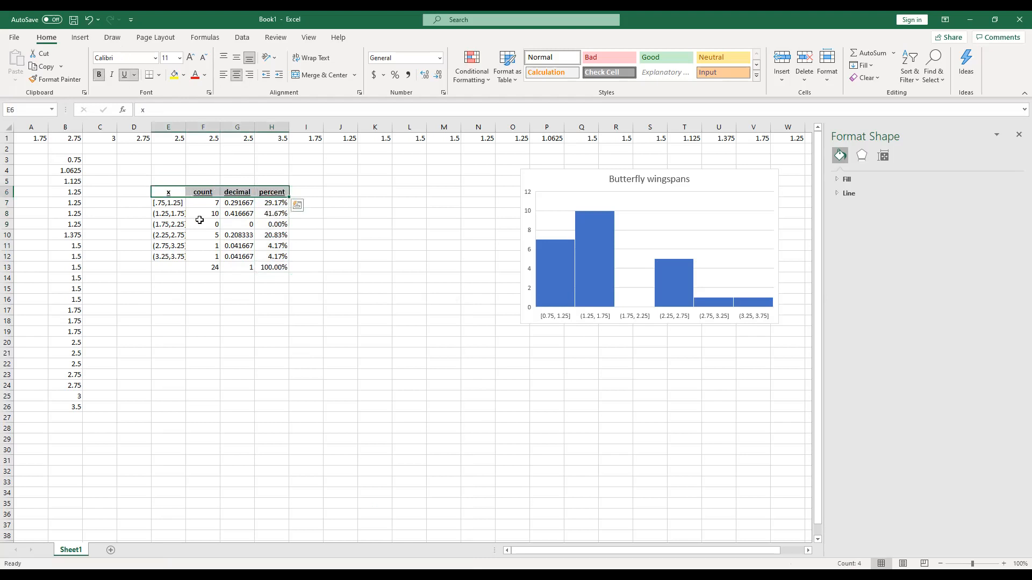
Apply All Borders to the frequency table E6:H13 and deselect it
left_click(180, 288)
left_click_drag(168, 191, 273, 270)
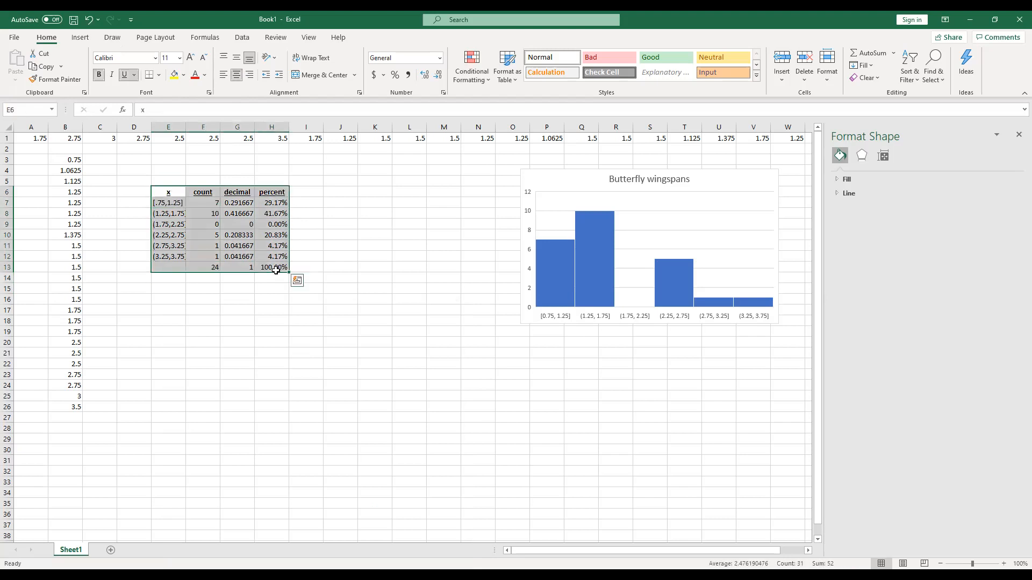
left_click(160, 76)
left_click(178, 182)
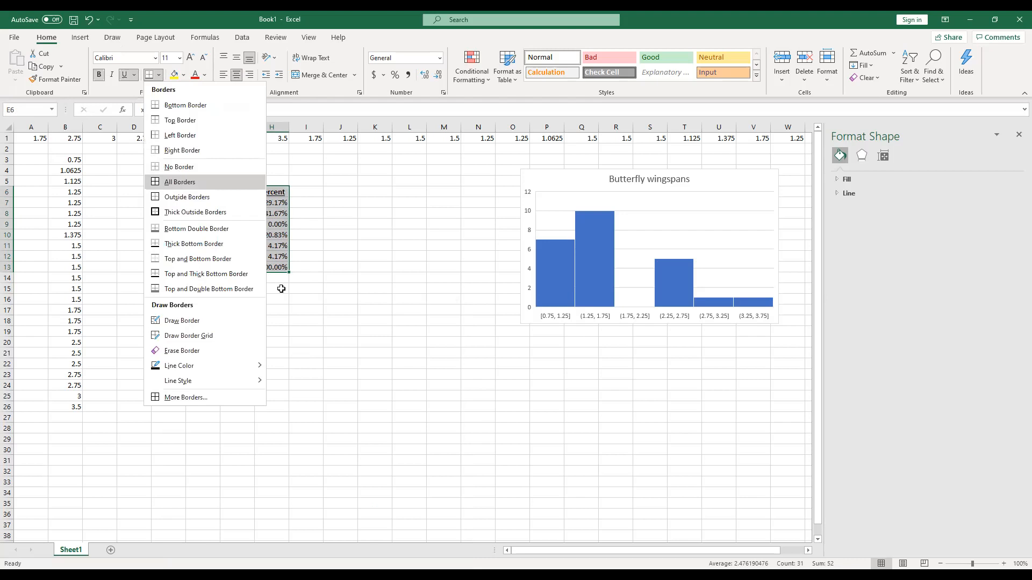
left_click(276, 309)
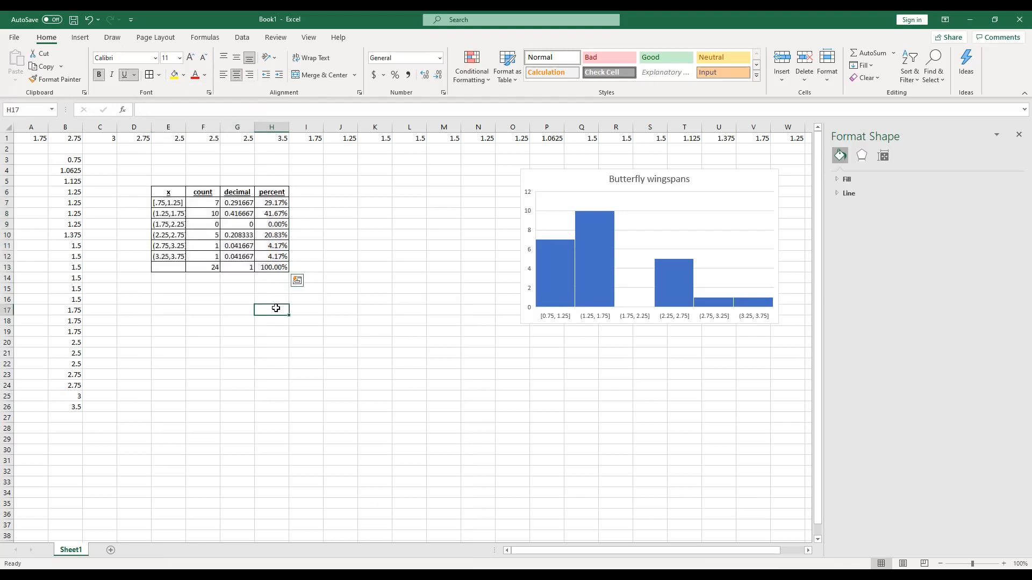
left_click(205, 182)
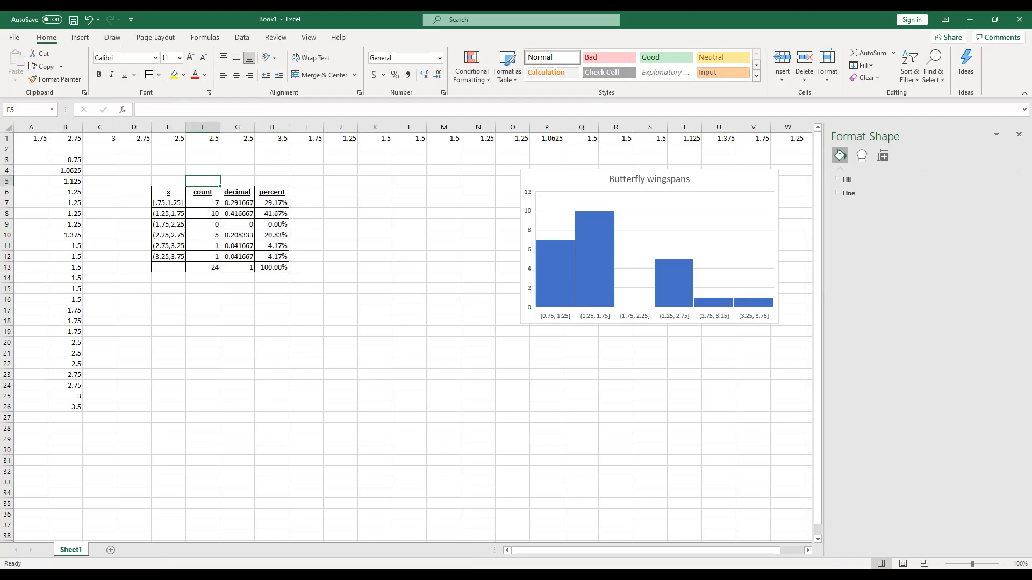